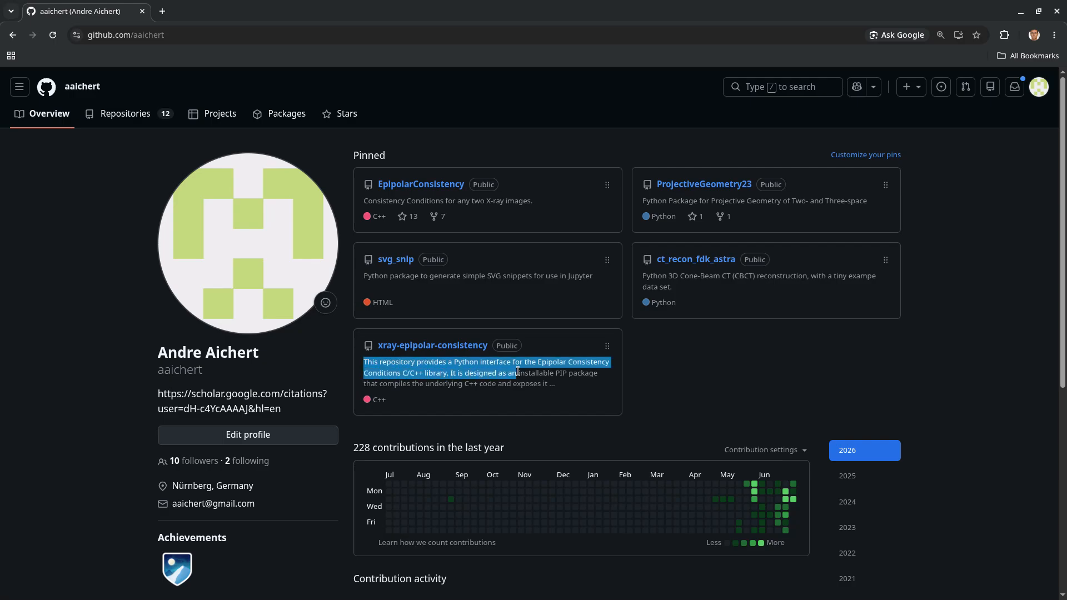
Open the ct_recon_fdk_astra repository and scroll its README down to the Visualizations section.
click(549, 362)
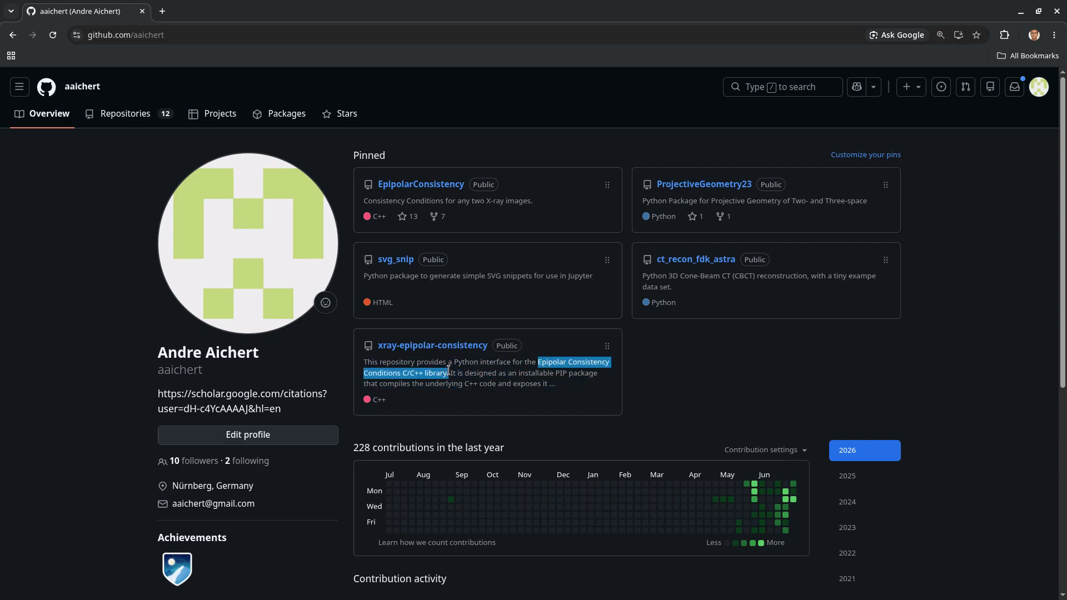
click(568, 368)
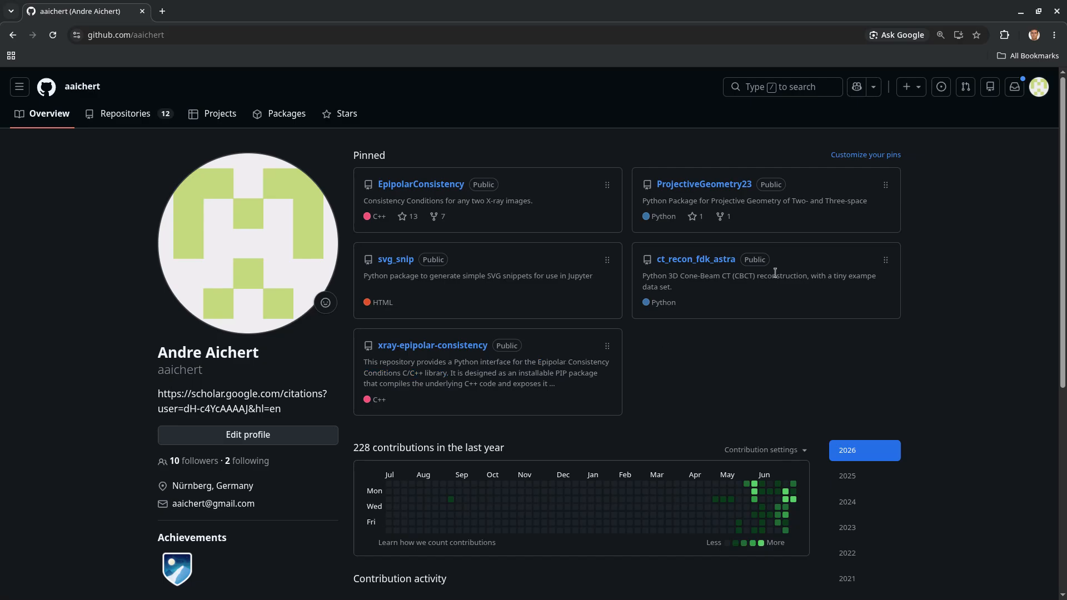
click(722, 261)
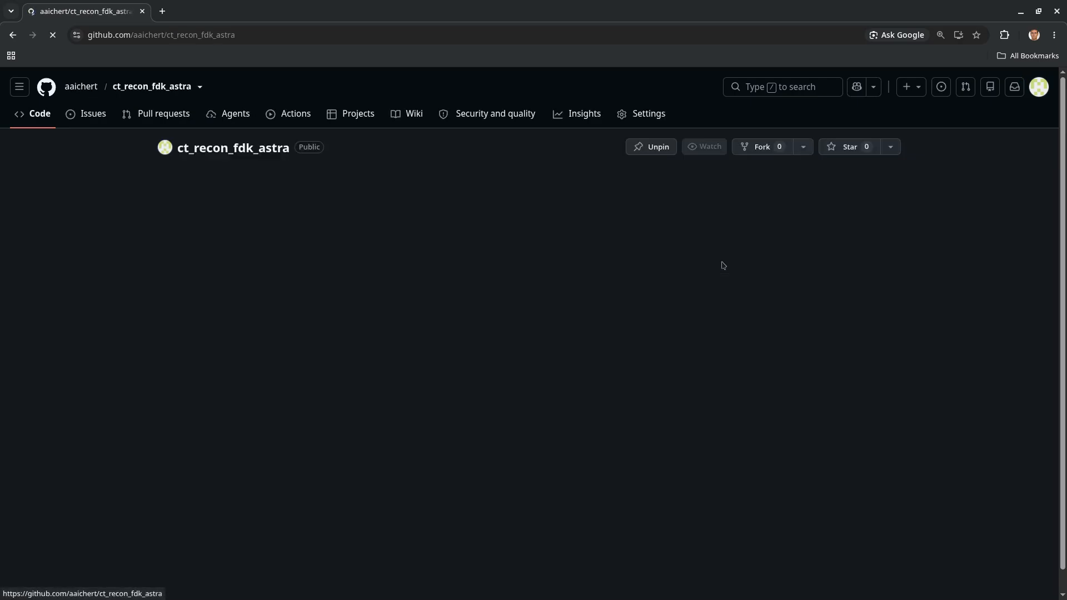
scroll(508, 214, down, 10)
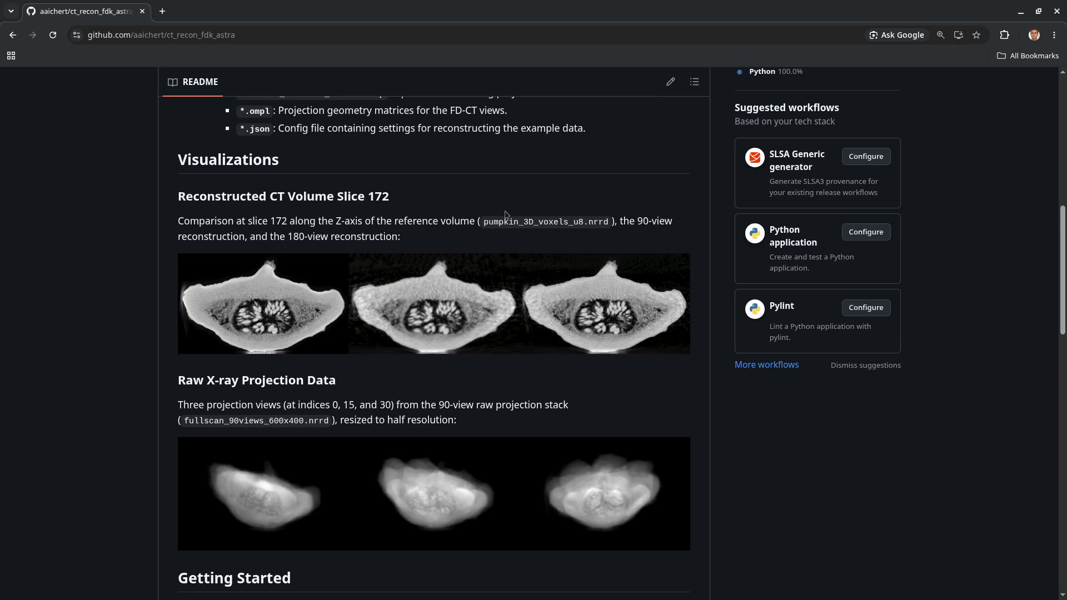
scroll(505, 214, down, 1)
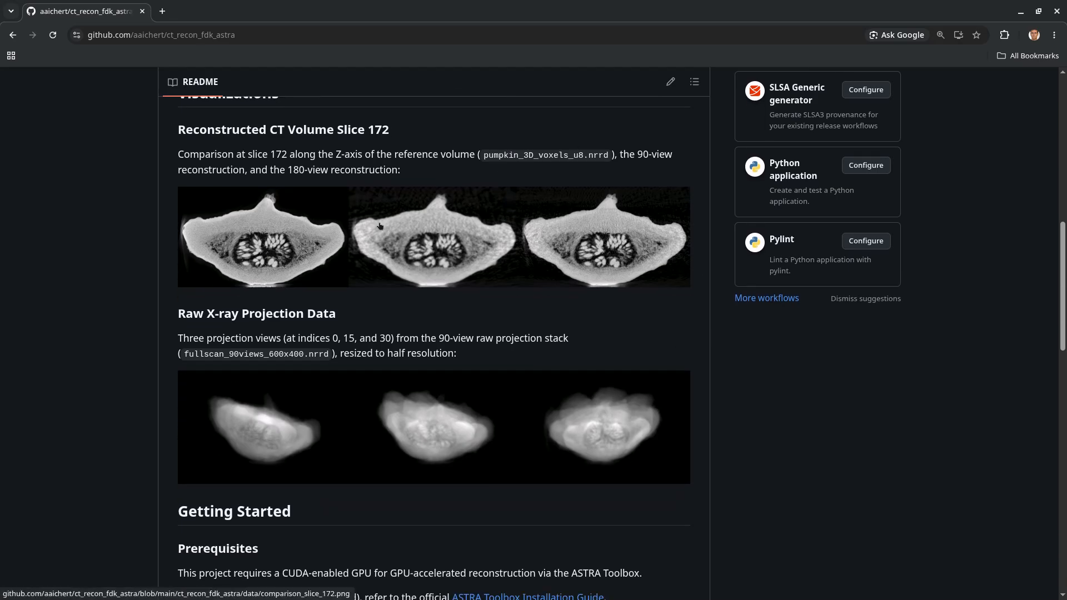
In the terminal, list the project folder and create the recon virtual environment with mkvirtualenv.
key(alt+Tab)
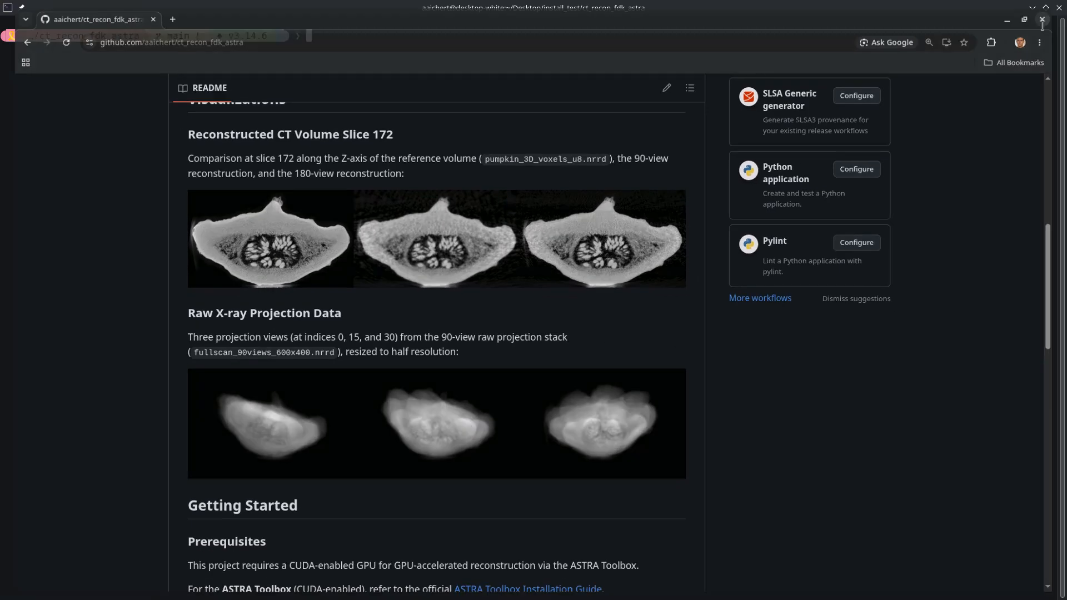
text(ls)
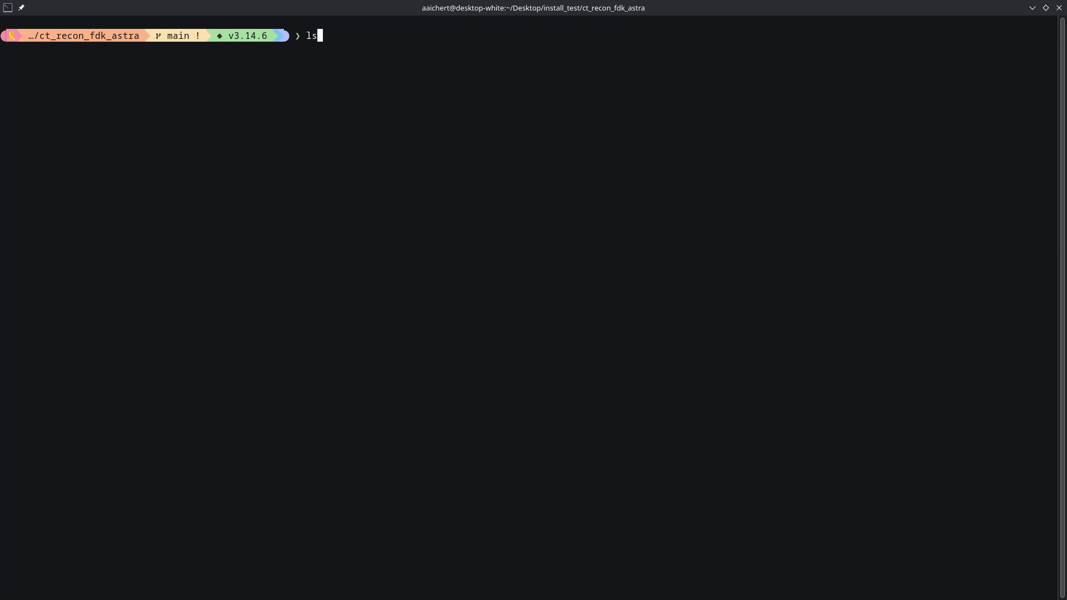
key(Return)
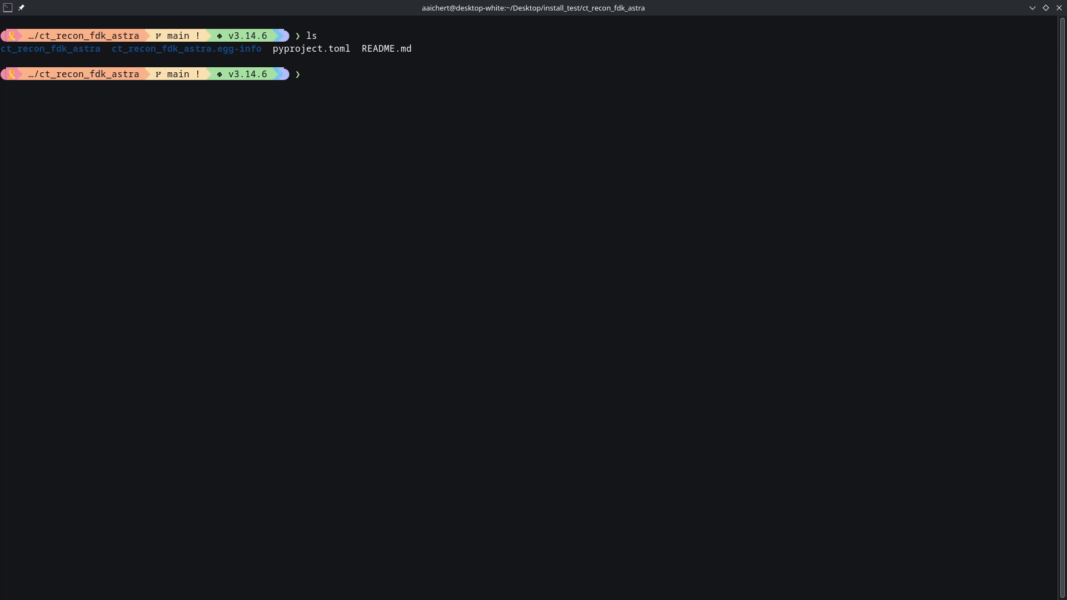
key(ctrl+r)
text(mk)
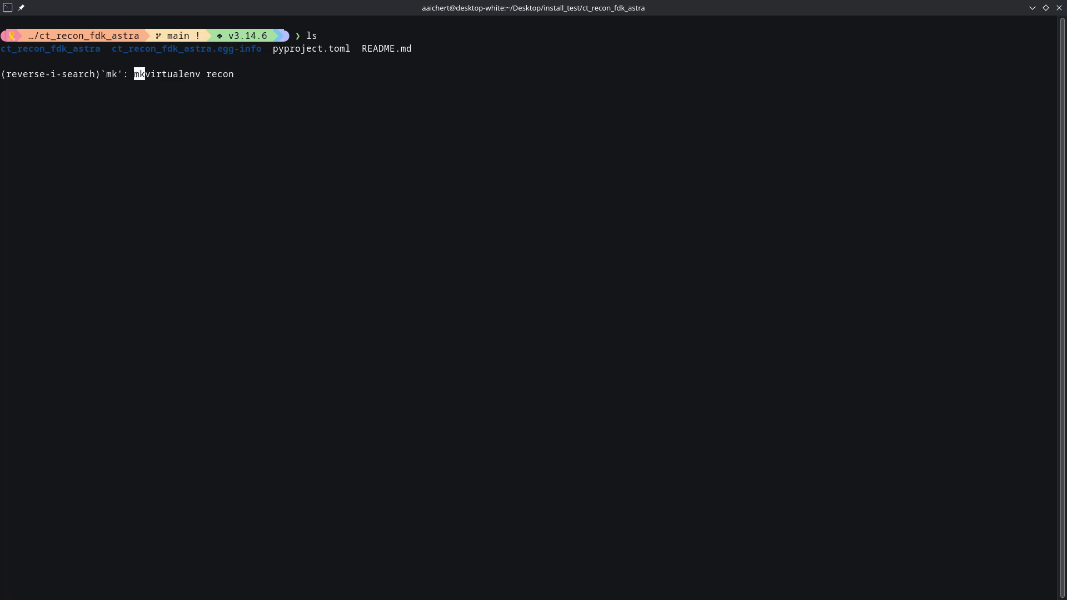
key(Return)
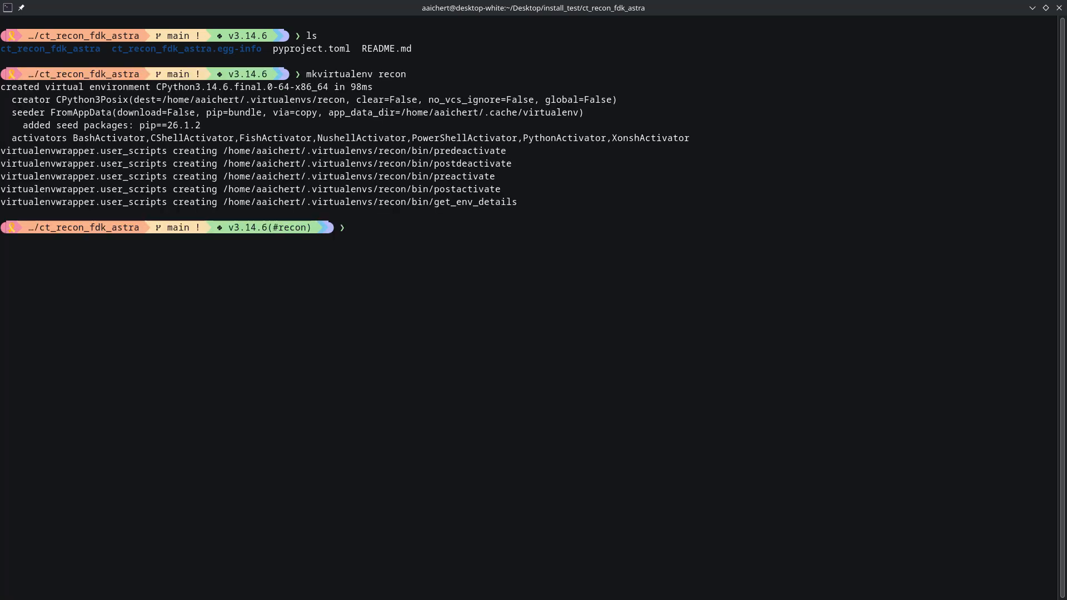
Run pip install -e ".[gui]" and launch ReconstructionGUIPy.
key(ctrl+r)
text(pii)
key(Right)
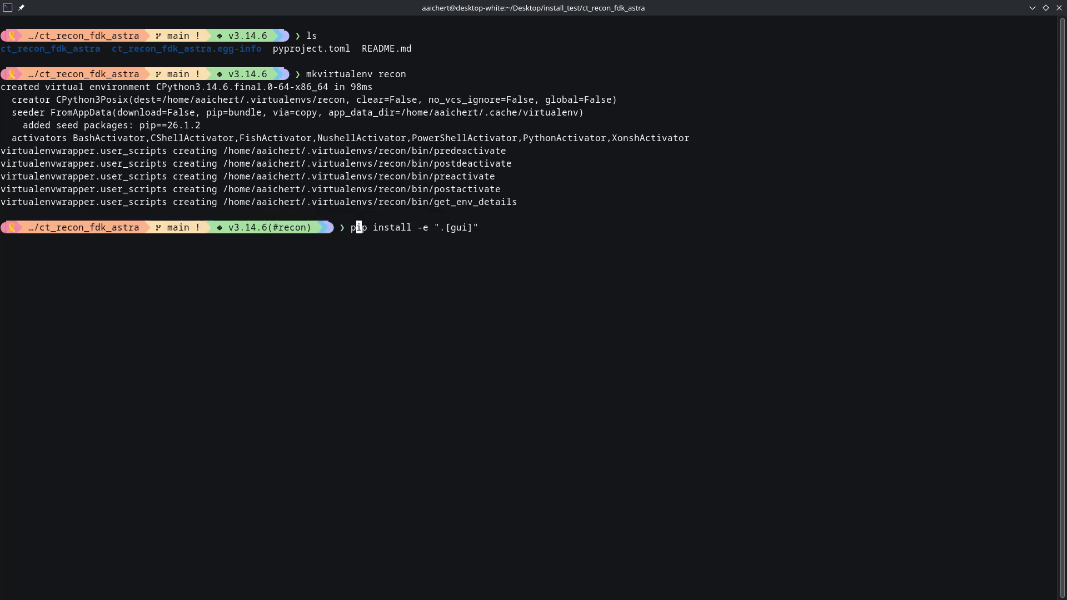
key(Right)
key(Right)
key(Right)
key(Right)
key(Right)
key(Right)
key(Right)
key(Right)
key(Right)
key(Right)
key(Right)
key(Right)
key(Right)
key(Right)
text(DD)
key(BackSpace)
key(BackSpace)
key(Return)
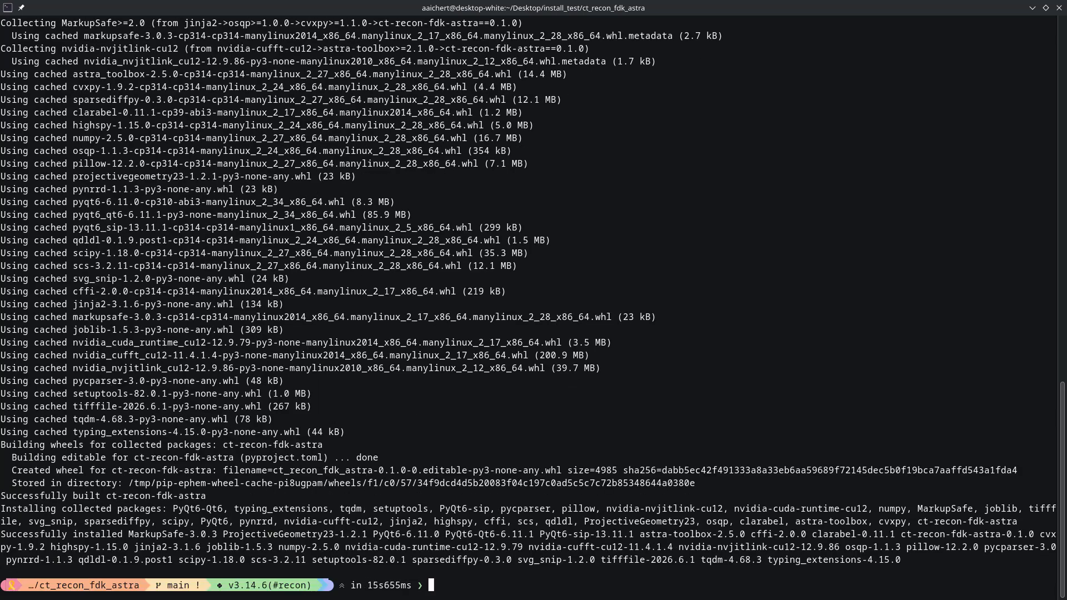
text(G)
text(R)
text(econstructionGUIPy)
key(Return)
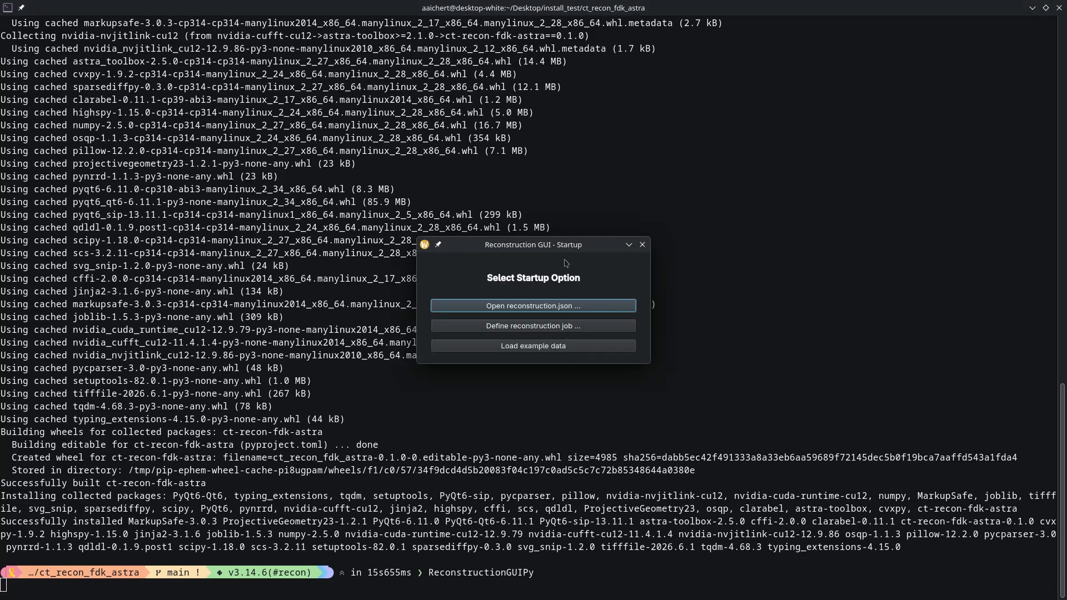
Move the startup dialog aside and load the bundled example data with its 180-view geometry.
drag(552, 242, 538, 145)
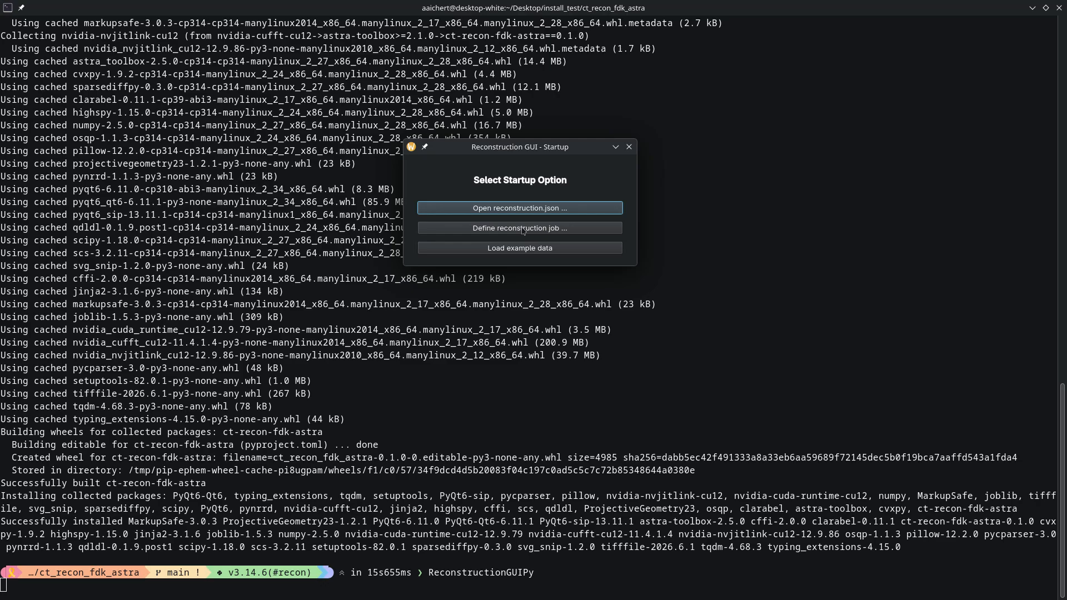
click(532, 254)
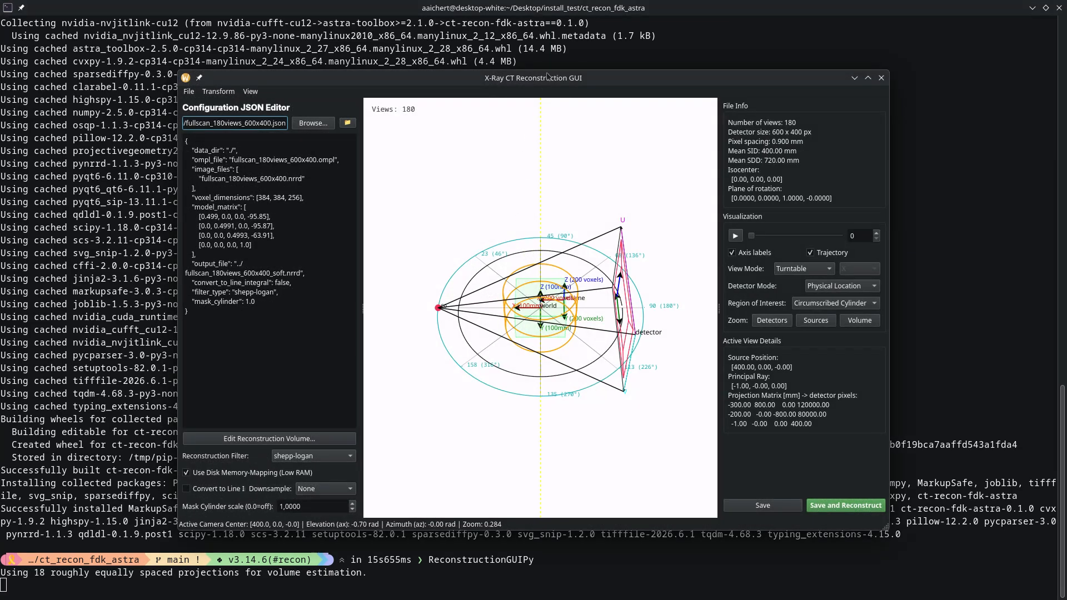
Maximize the window and review the JSON config (voxels 384, 384, 256, shepp-logan) unchanged.
drag(547, 77, 552, 3)
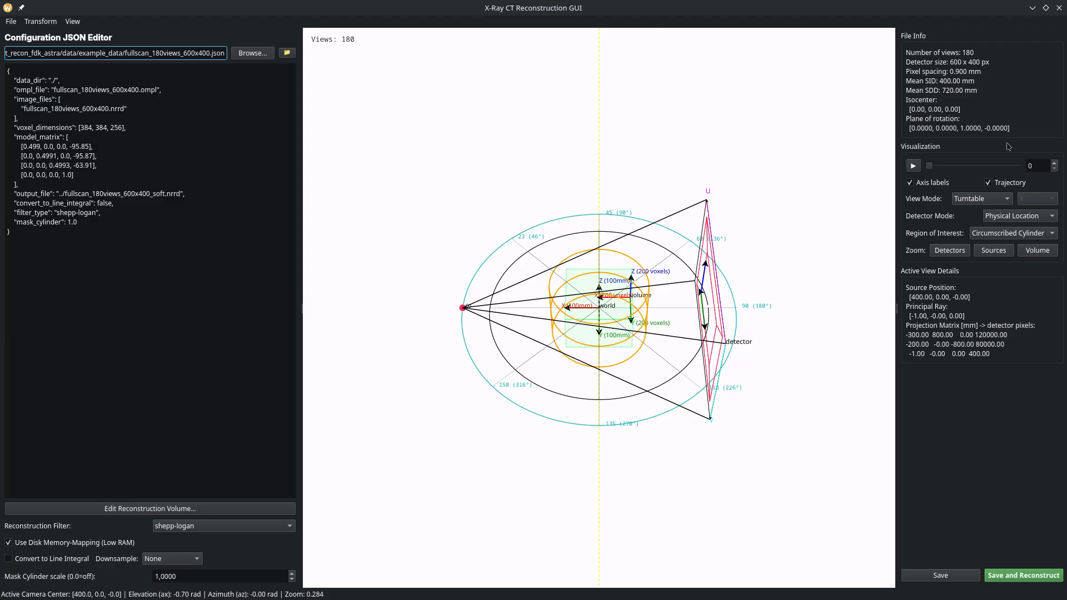
click(135, 330)
key(ctrl+a)
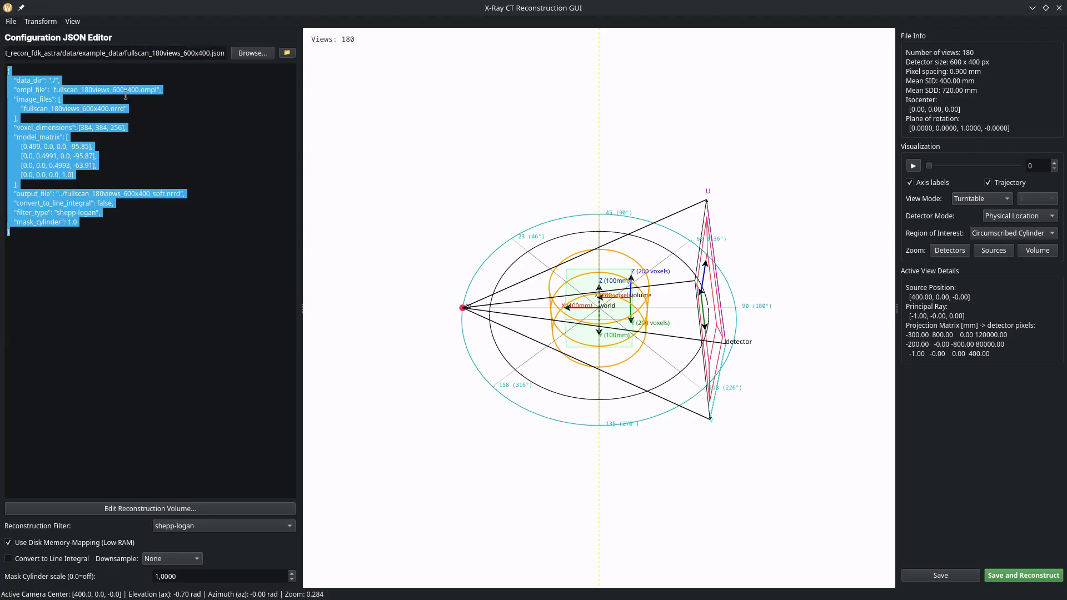
click(121, 131)
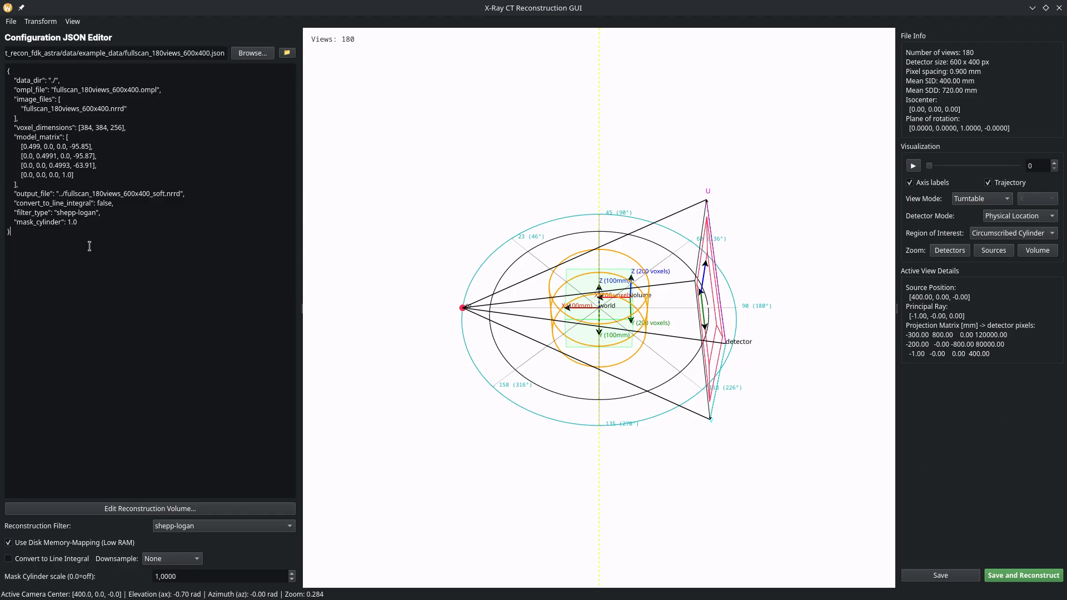
key(ctrl+a)
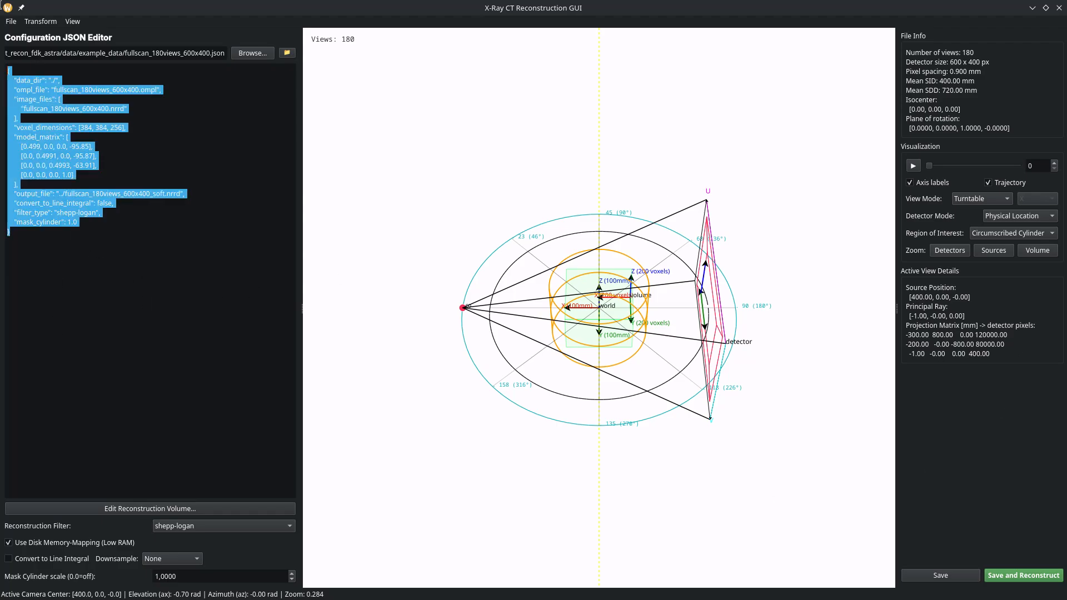
drag(126, 264, 2, 36)
drag(175, 337, 1, 34)
click(139, 257)
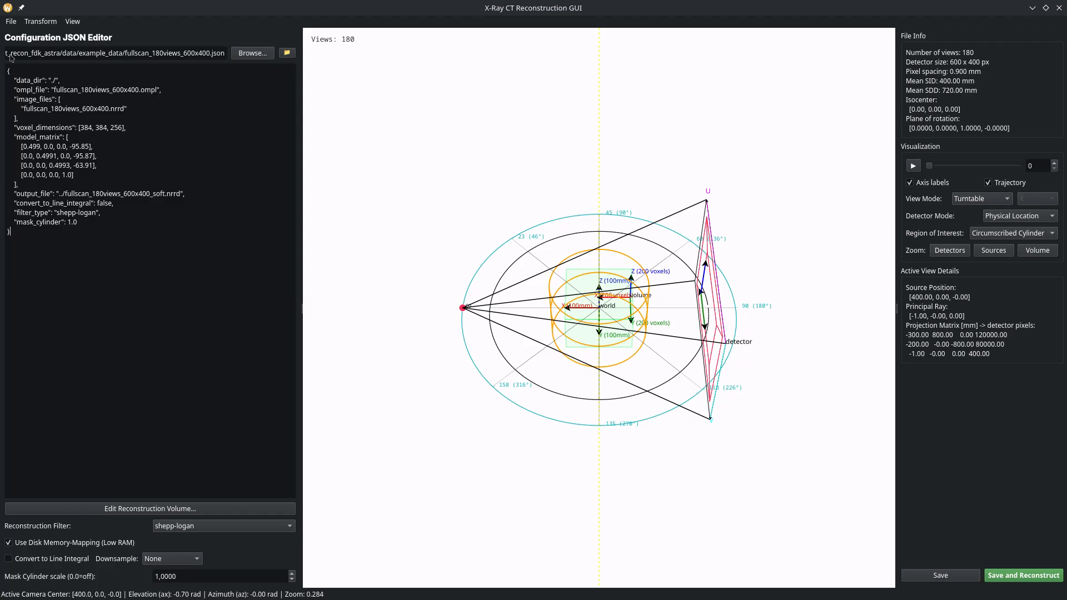
click(288, 54)
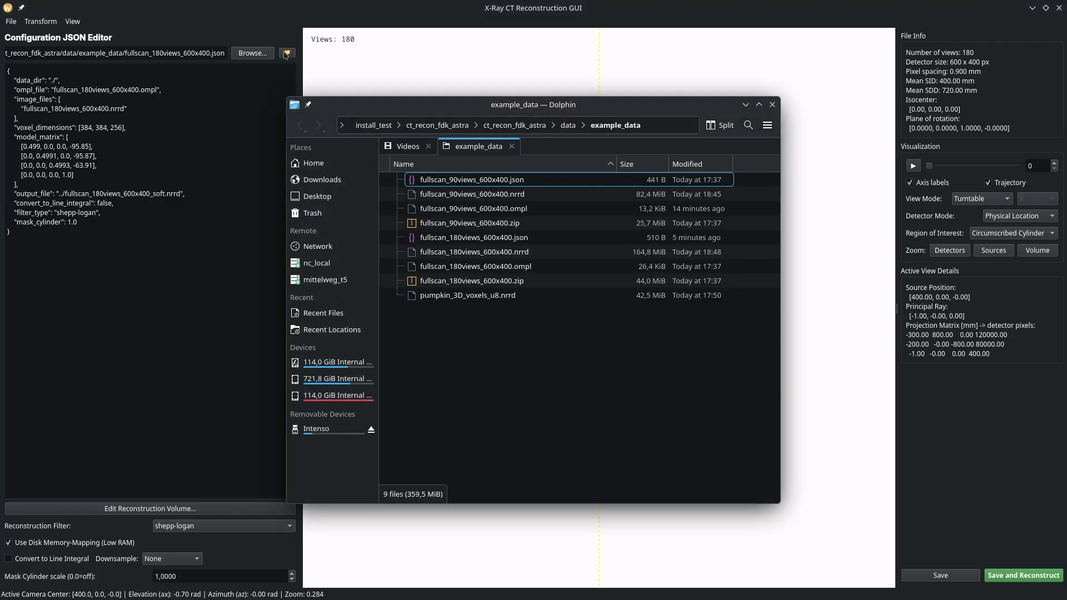
drag(585, 463, 509, 174)
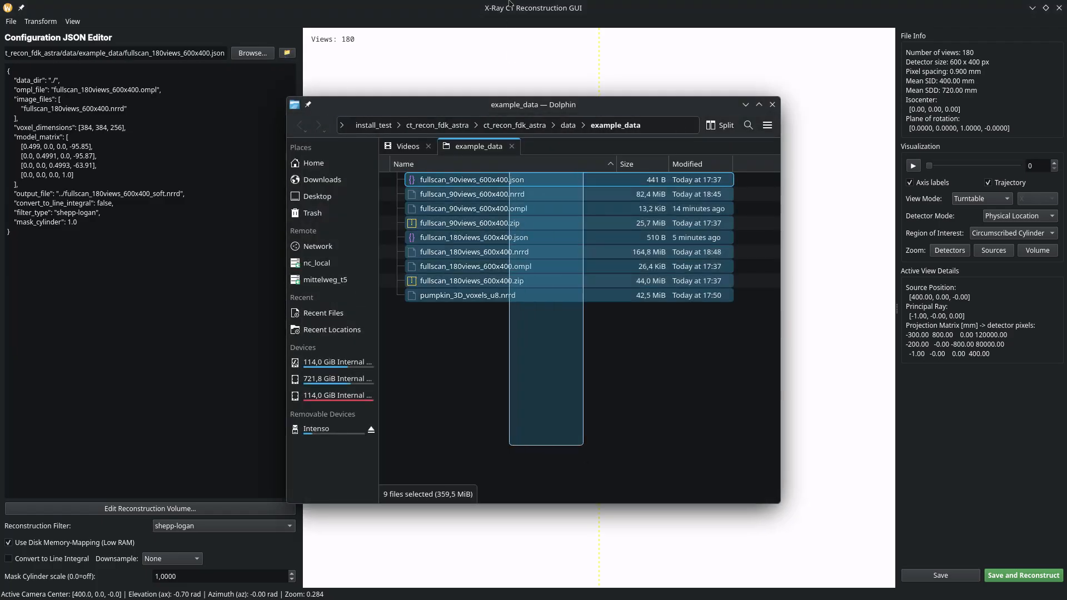
click(604, 350)
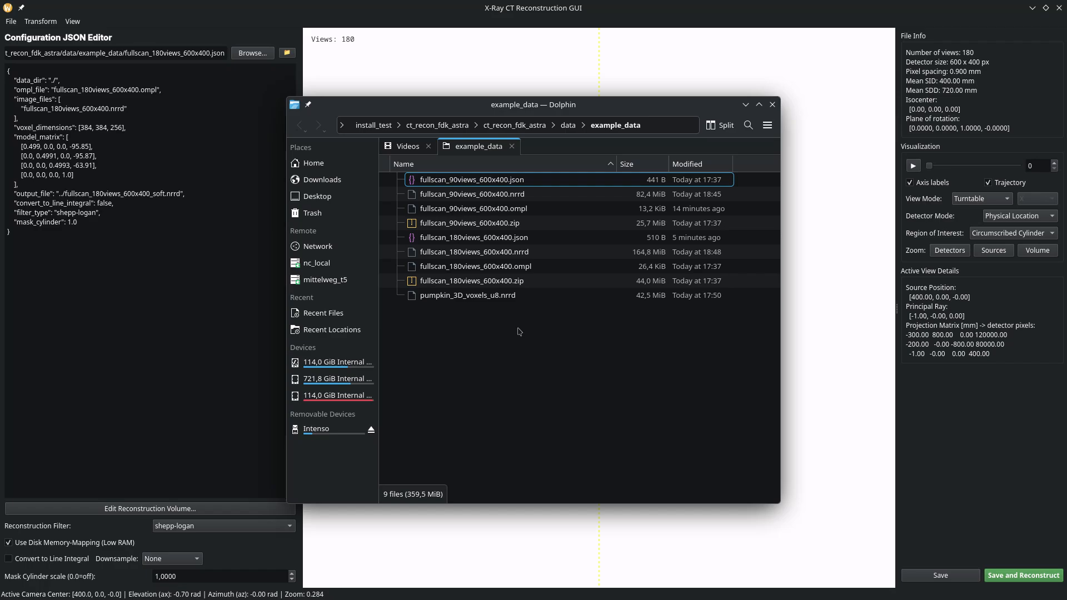
click(771, 105)
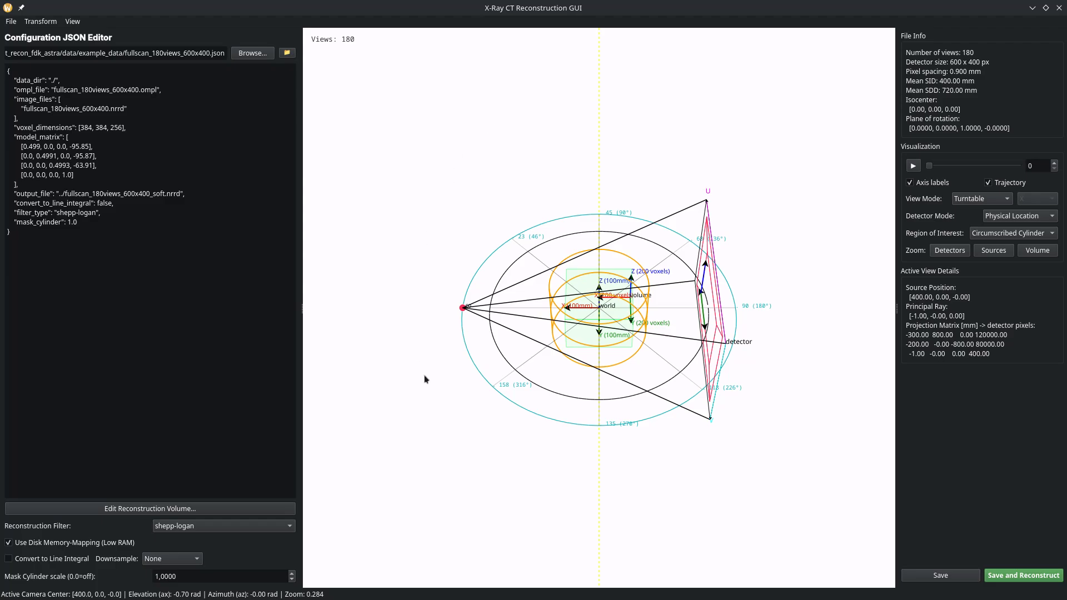
Orbit and zoom the 3-D geometry until the detector sits upper left and the source lower right.
drag(825, 275, 668, 218)
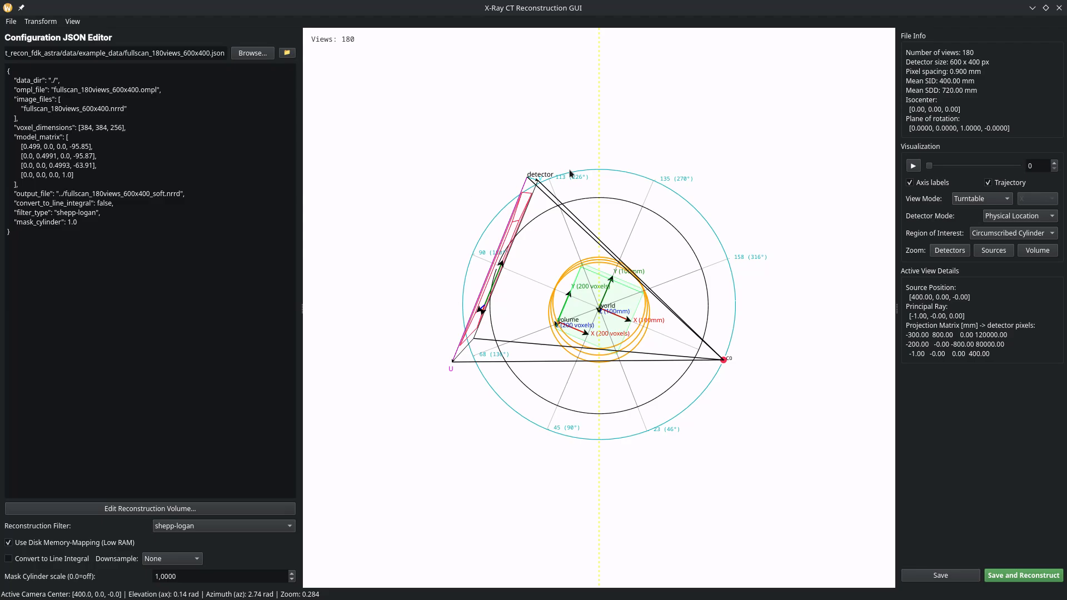
drag(675, 345, 673, 388)
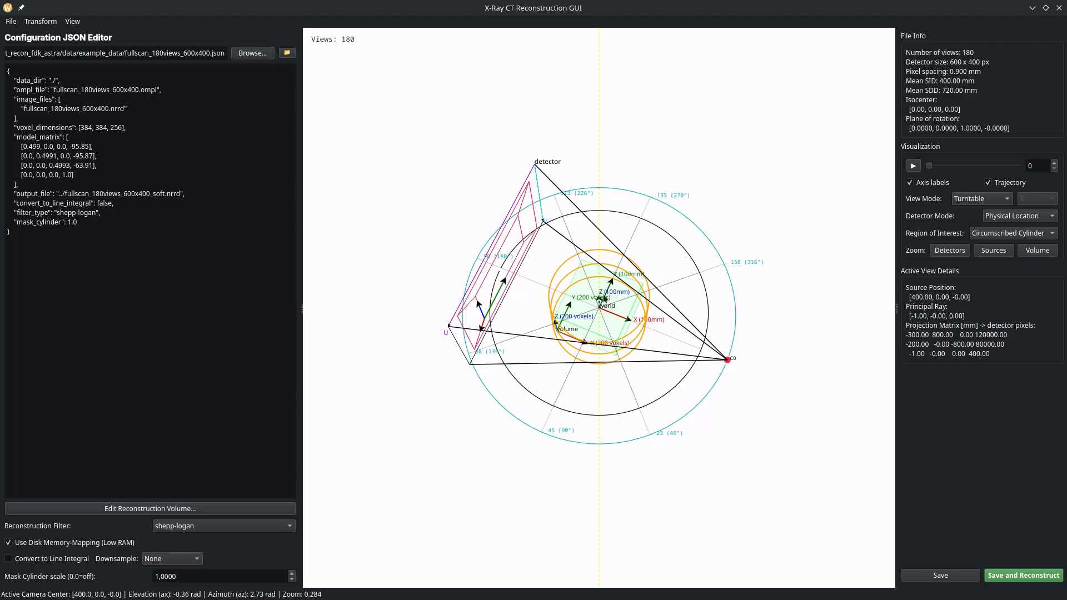
drag(547, 255, 597, 300)
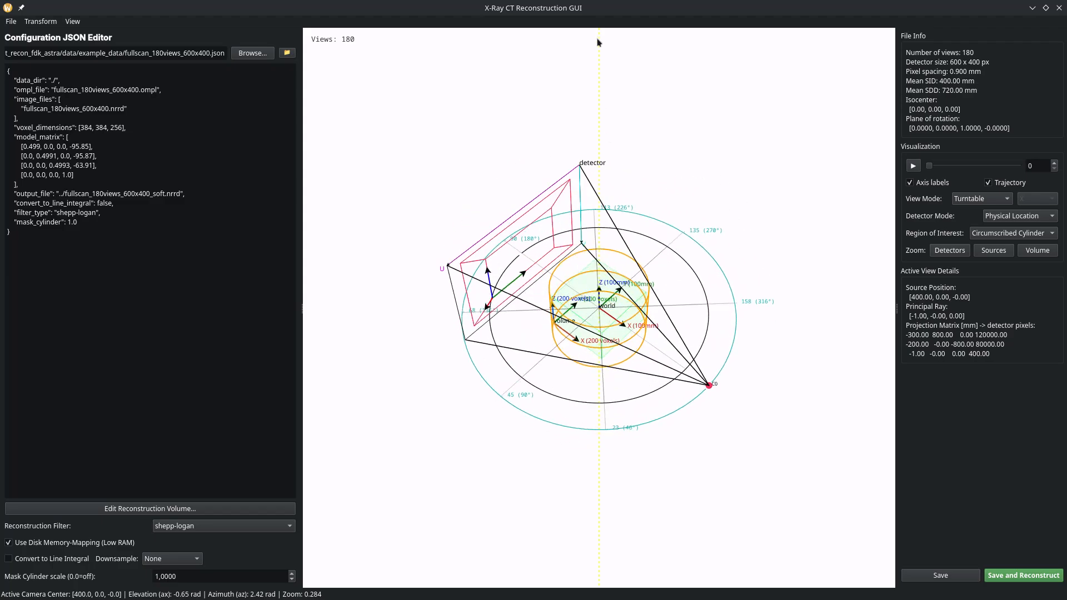
mouse_move(603, 499)
mouse_down()
mouse_move(585, 501)
mouse_move(604, 520)
mouse_up()
scroll(599, 257, up, 6)
mouse_move(603, 252)
mouse_down()
mouse_move(635, 225)
mouse_move(590, 253)
mouse_up()
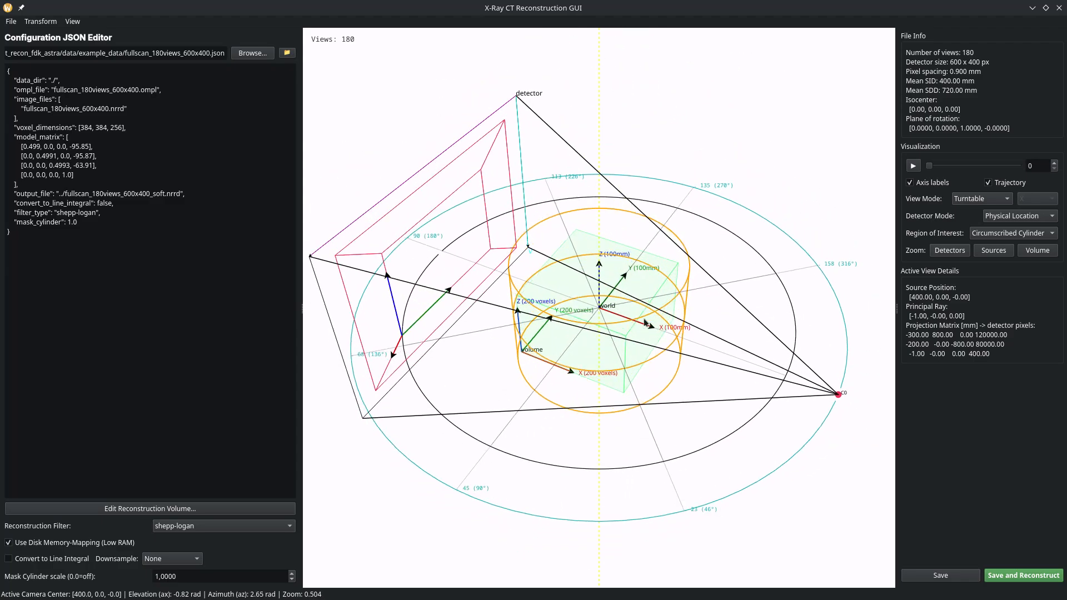
drag(615, 315, 679, 270)
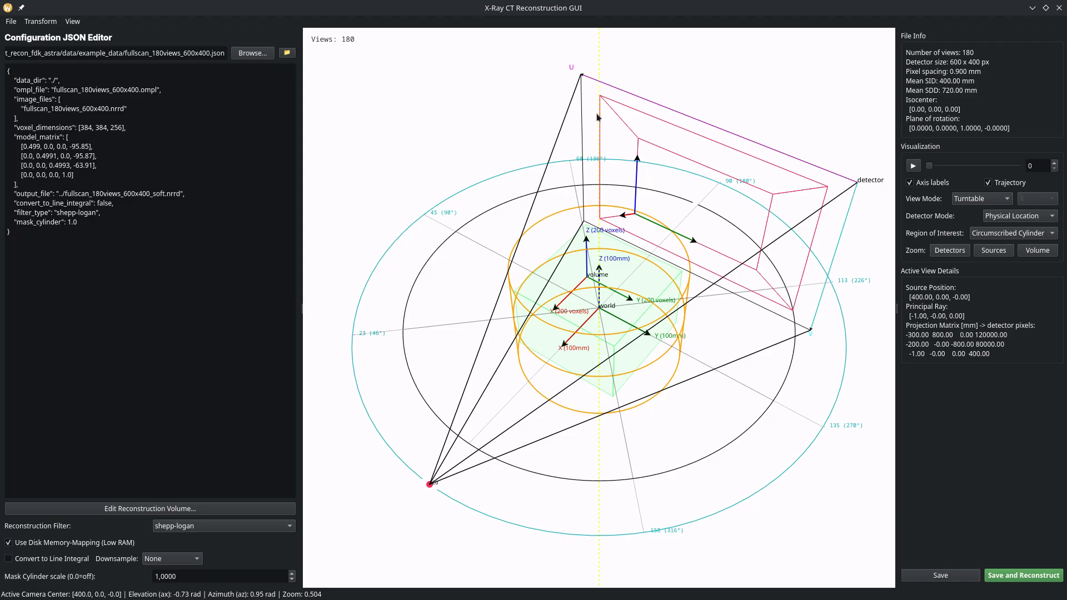
drag(664, 300, 613, 286)
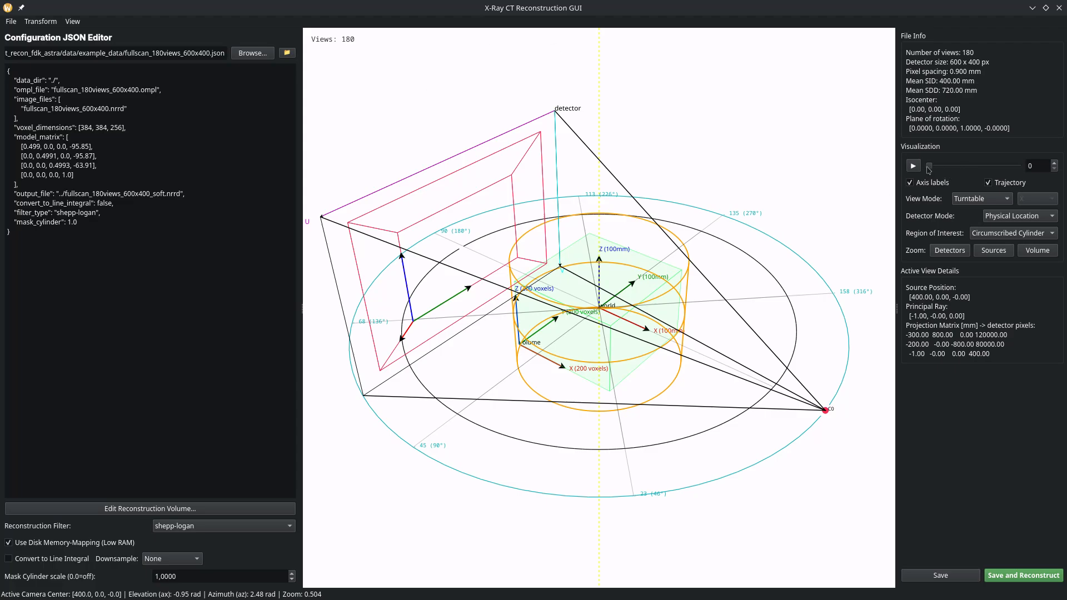
mouse_move(931, 169)
mouse_down()
mouse_move(969, 169)
mouse_move(942, 170)
mouse_up()
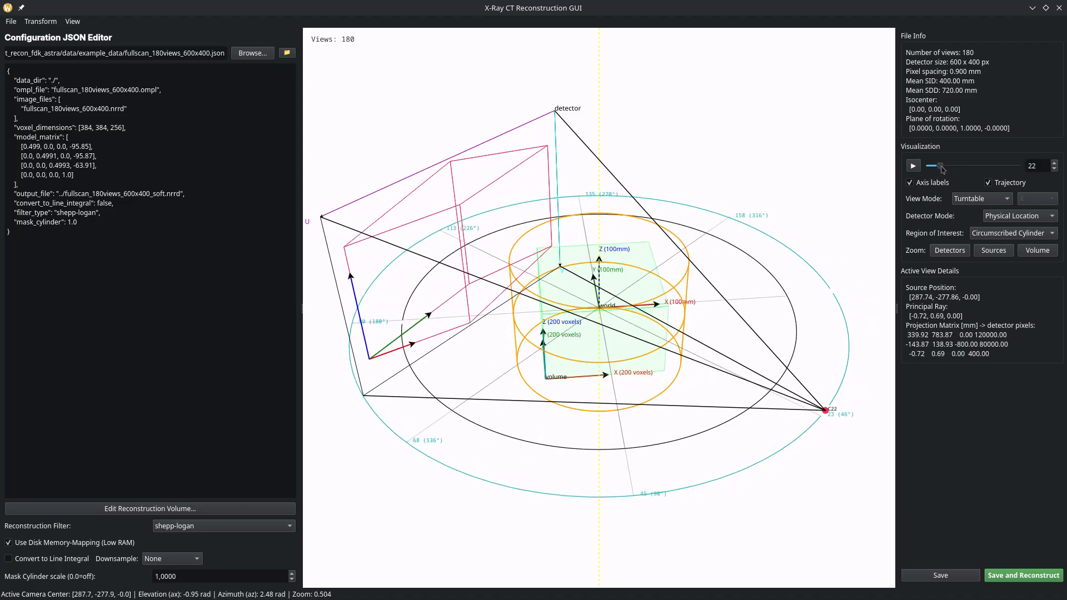
drag(942, 169, 917, 174)
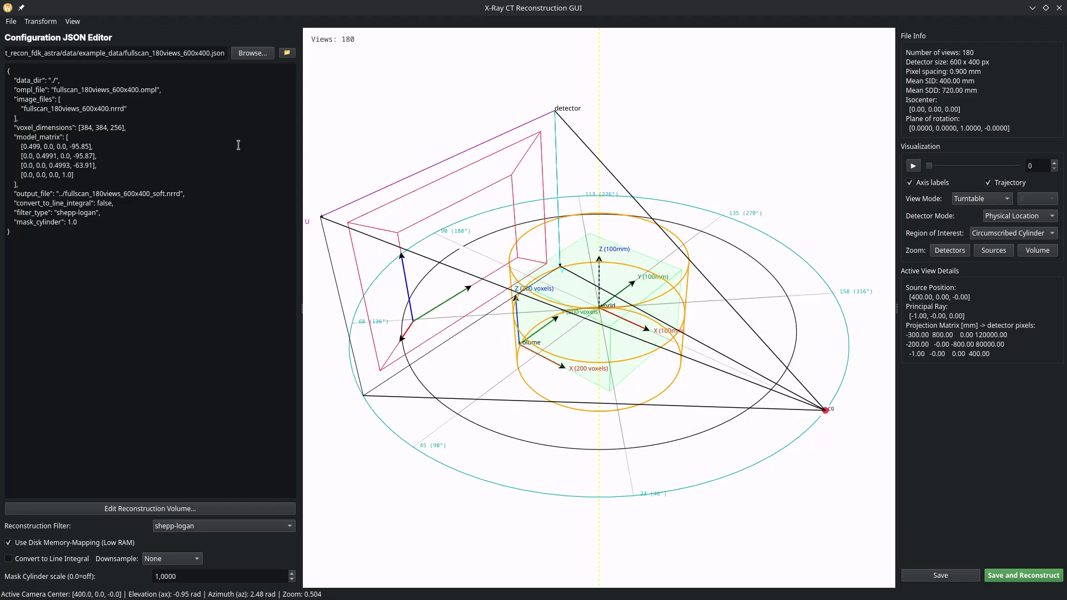
Highlight the trajectory file name entry in the JSON configuration.
drag(14, 89, 162, 90)
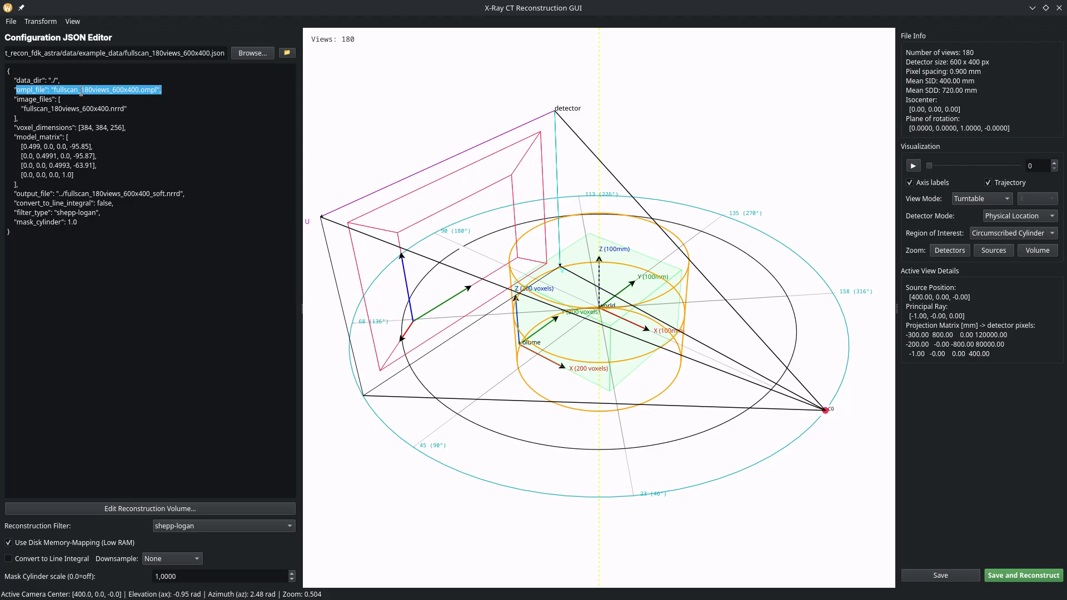
click(12, 91)
drag(15, 90, 32, 90)
click(37, 87)
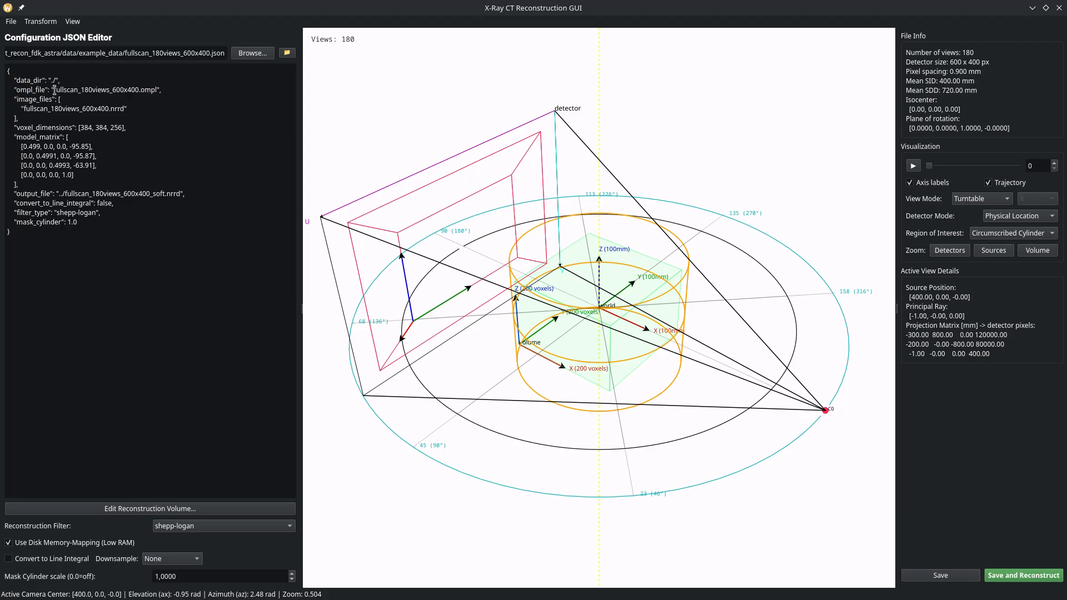
drag(162, 90, 60, 90)
Open the example_data folder and open fullscan_90views_600x400.ompl in Kate.
click(287, 53)
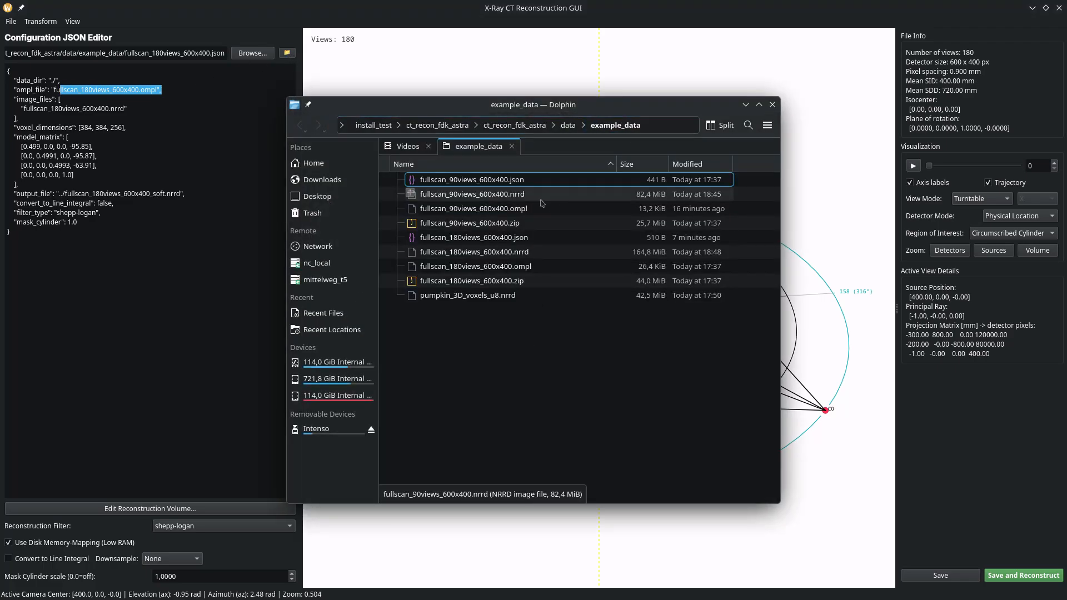
right_click(489, 209)
click(600, 220)
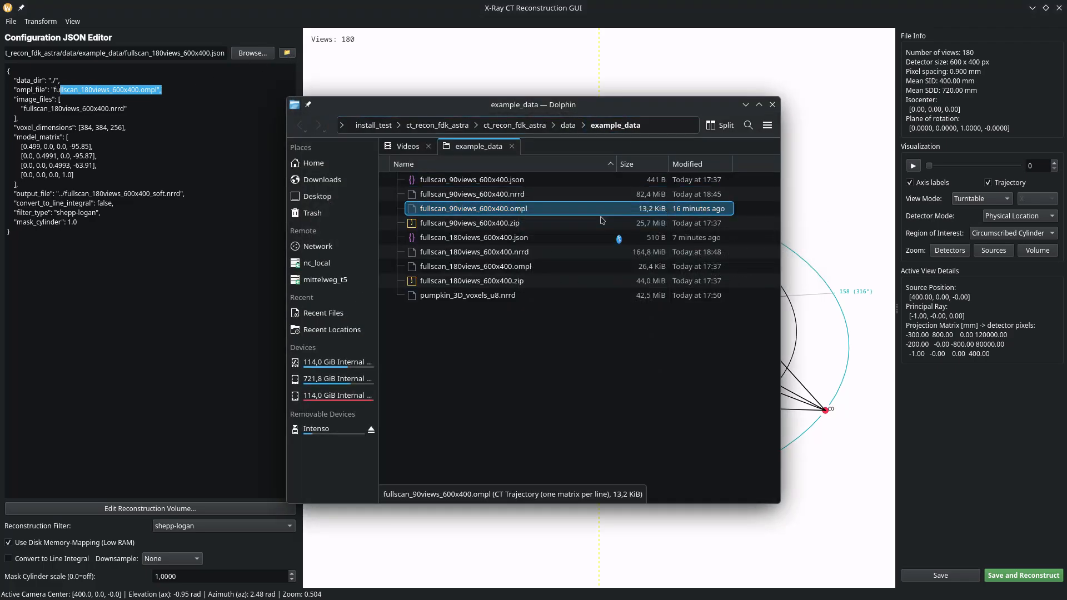
Inspect the .ompl header line with the spacing and detector size.
drag(243, 90, 53, 91)
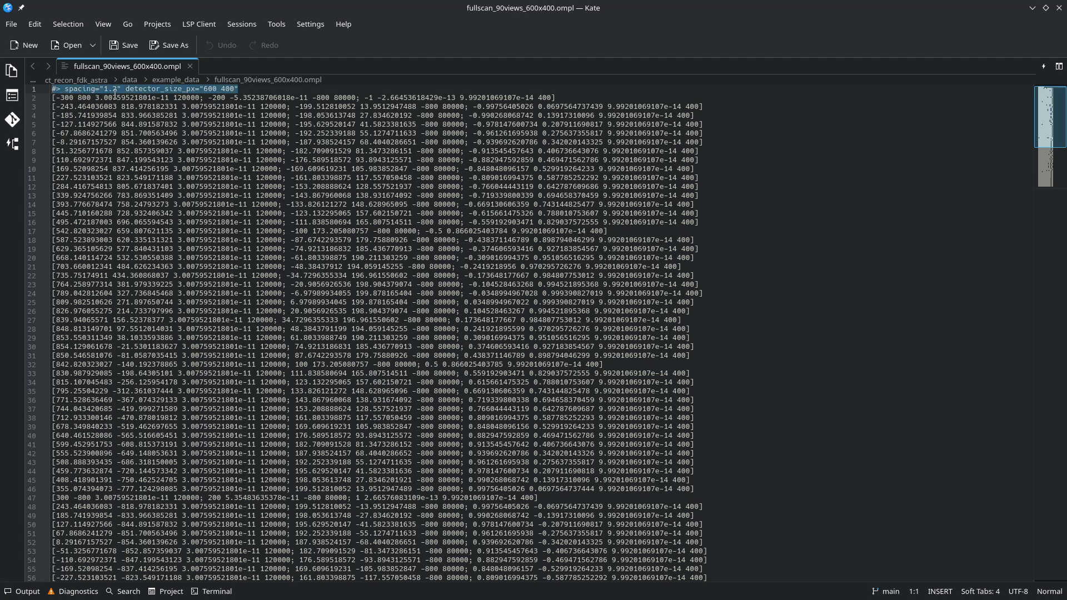
drag(242, 89, 17, 82)
click(498, 108)
Inspect the first projection matrix line, including its -800 and 400 entries.
drag(575, 98, 49, 97)
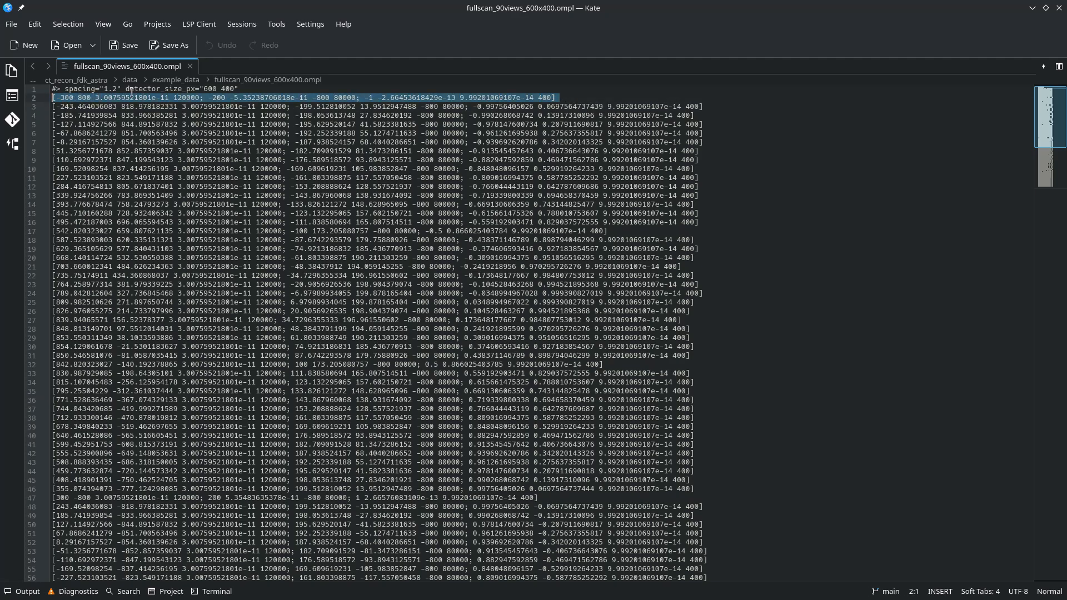
double_click(202, 98)
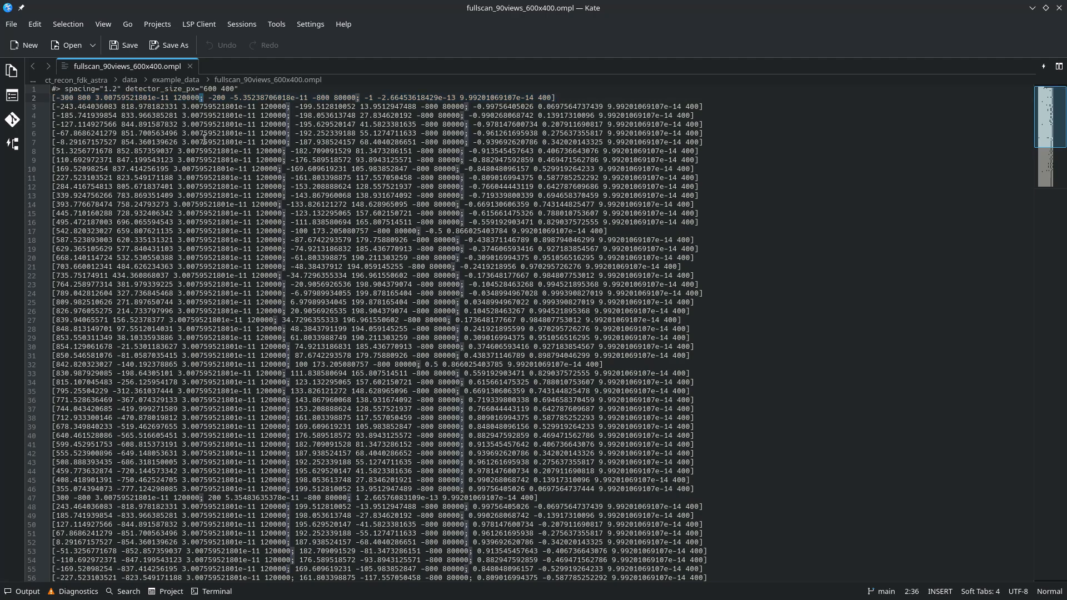
click(224, 100)
click(321, 98)
click(607, 96)
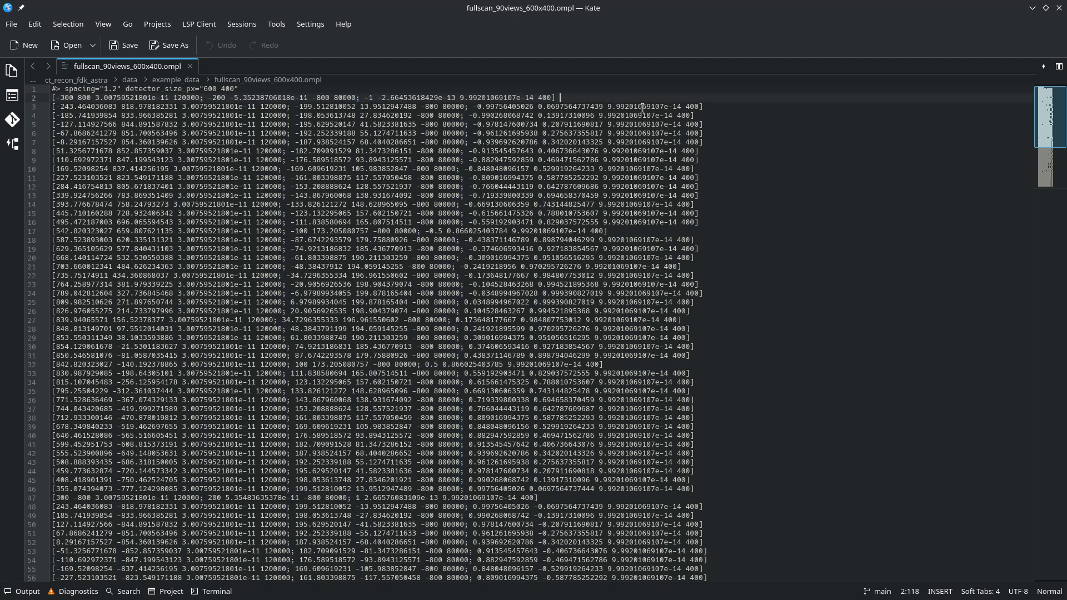
double_click(545, 98)
drag(365, 97, 531, 97)
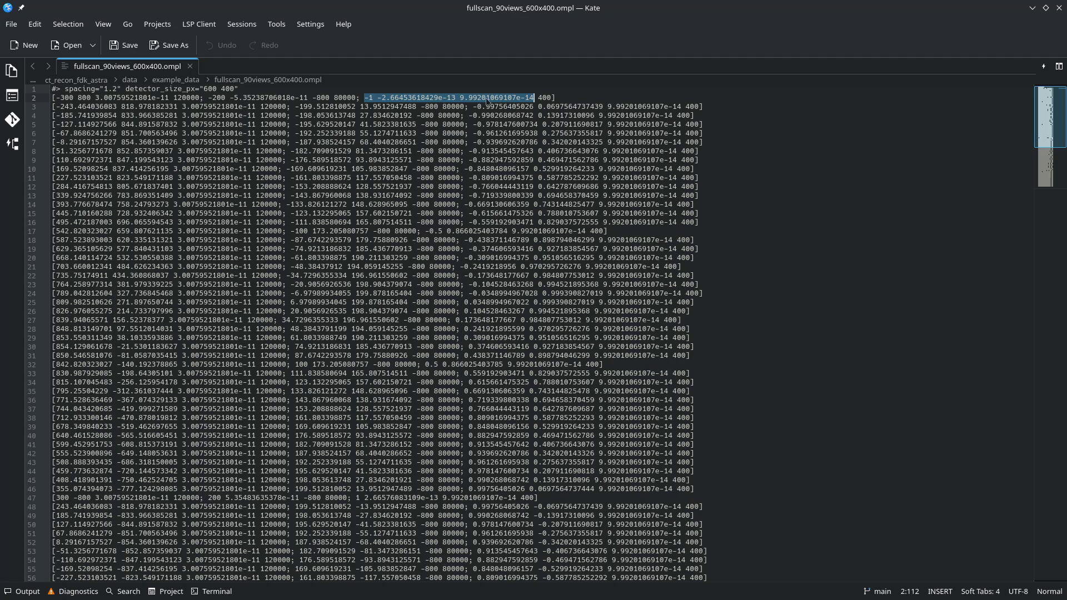
double_click(542, 98)
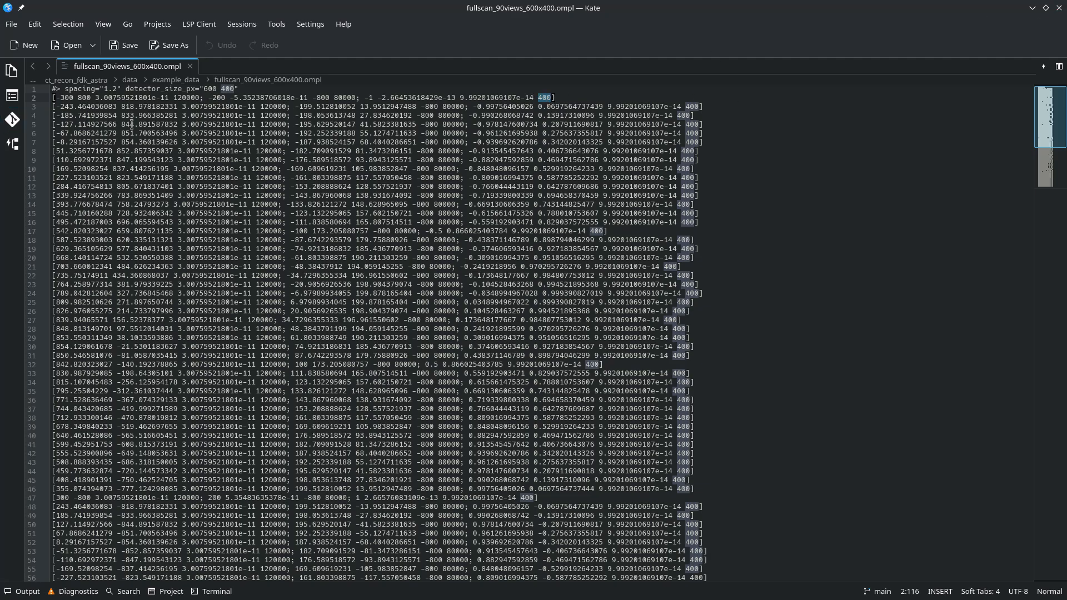
Close Kate and return to the reconstruction GUI.
click(1059, 8)
click(834, 85)
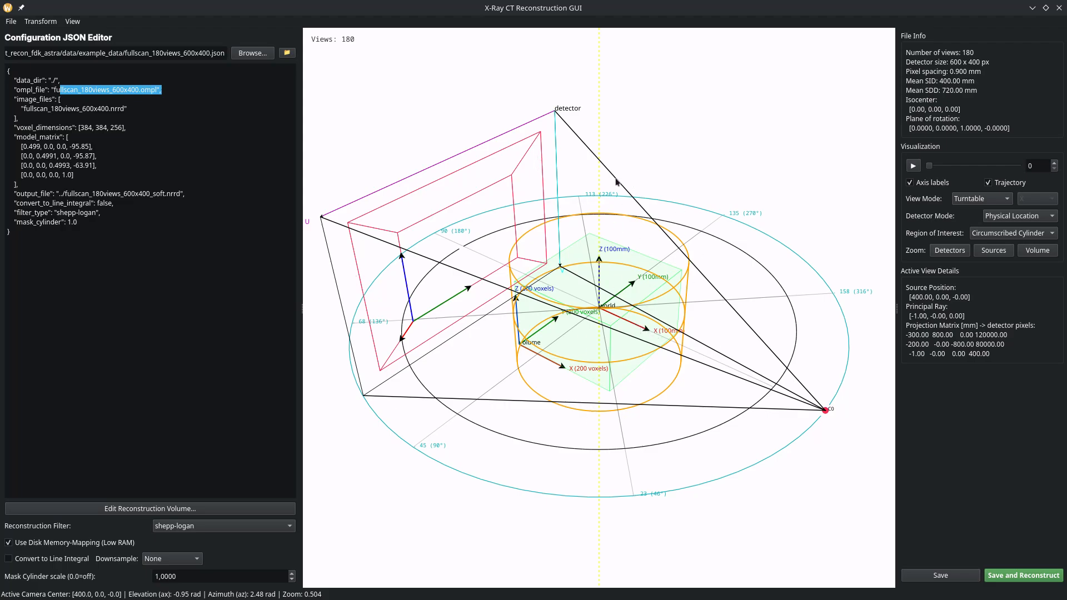
click(984, 200)
Switch the geometry to Gantry mode, zoom out, and set the projection view to 90.
click(983, 227)
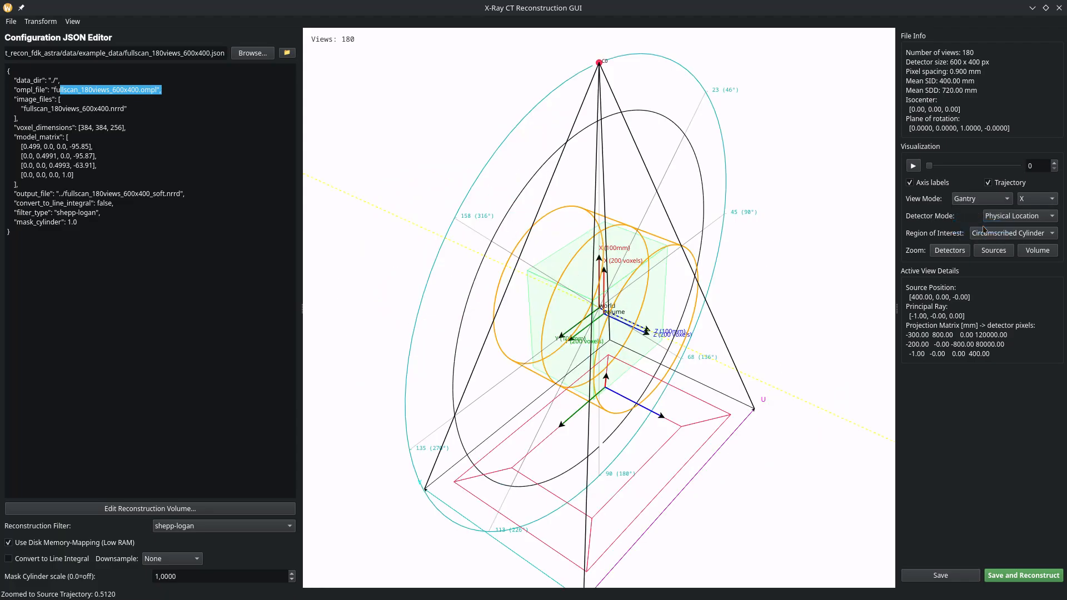
drag(602, 250, 712, 300)
scroll(712, 300, down, 7)
drag(588, 309, 609, 288)
click(950, 169)
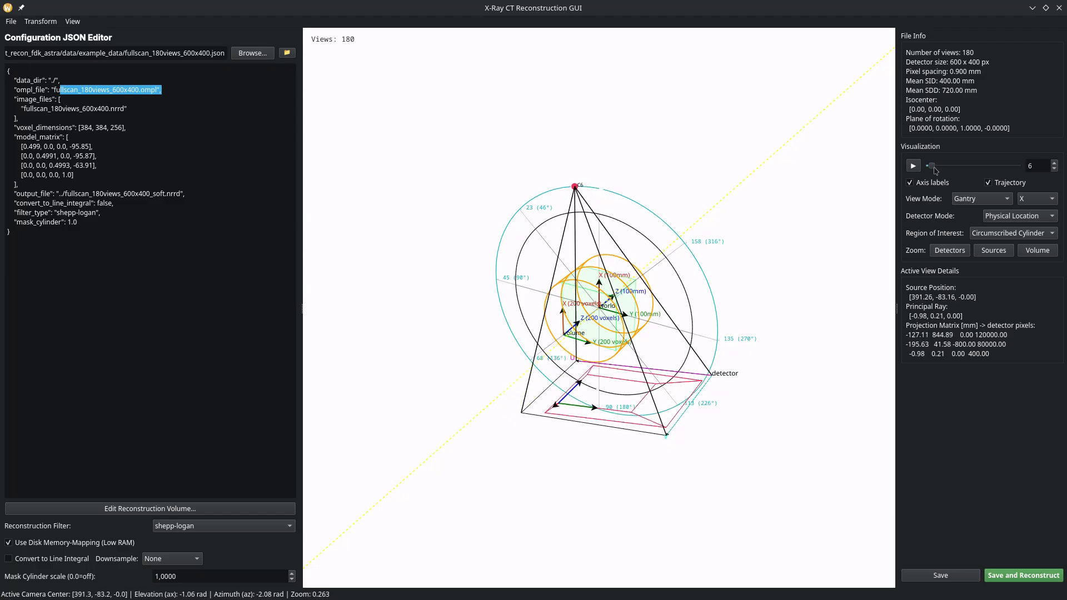
drag(950, 170, 973, 166)
click(78, 22)
click(101, 38)
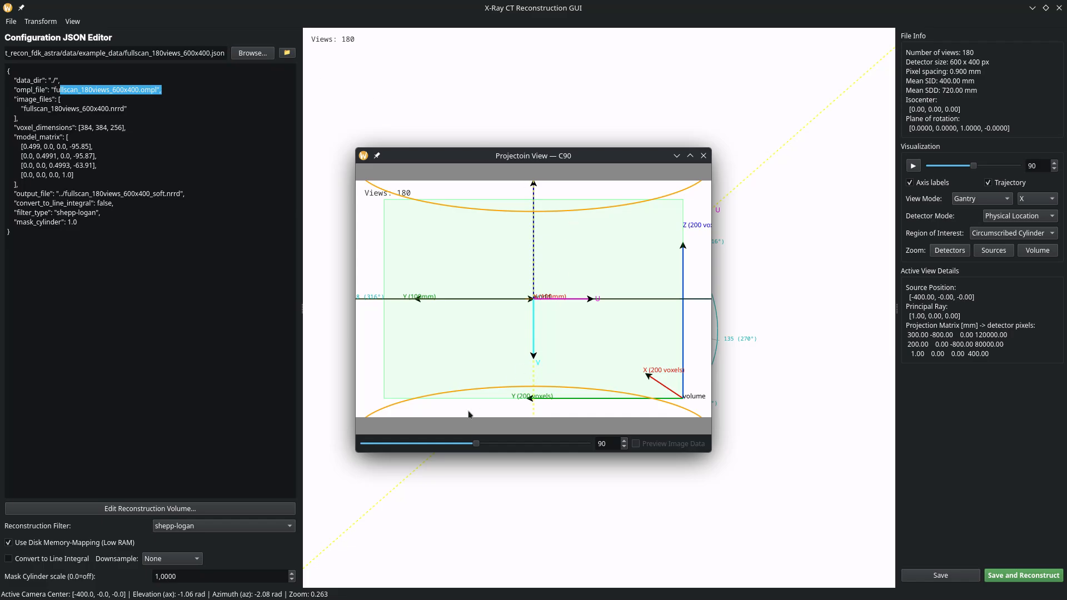
mouse_move(475, 443)
mouse_down()
mouse_move(491, 442)
mouse_move(436, 443)
mouse_move(522, 444)
mouse_move(465, 443)
mouse_up()
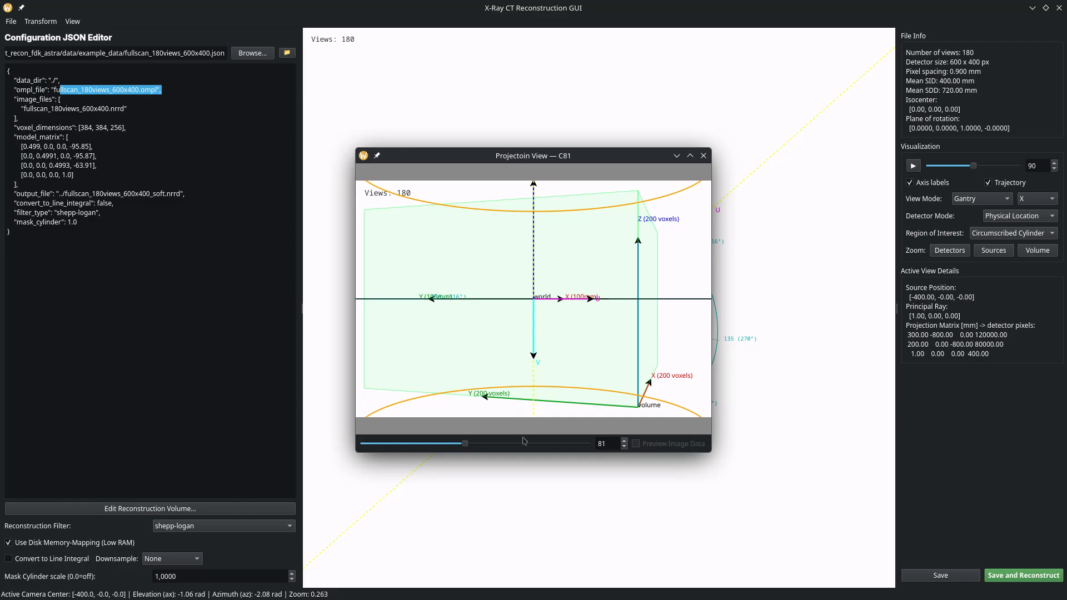
drag(465, 444, 561, 444)
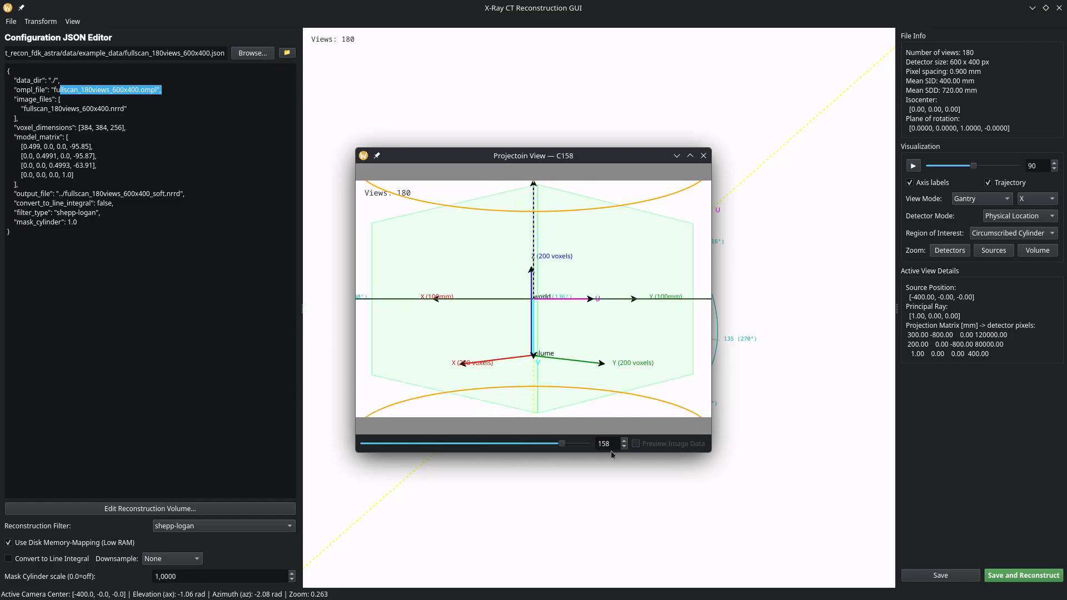
click(702, 156)
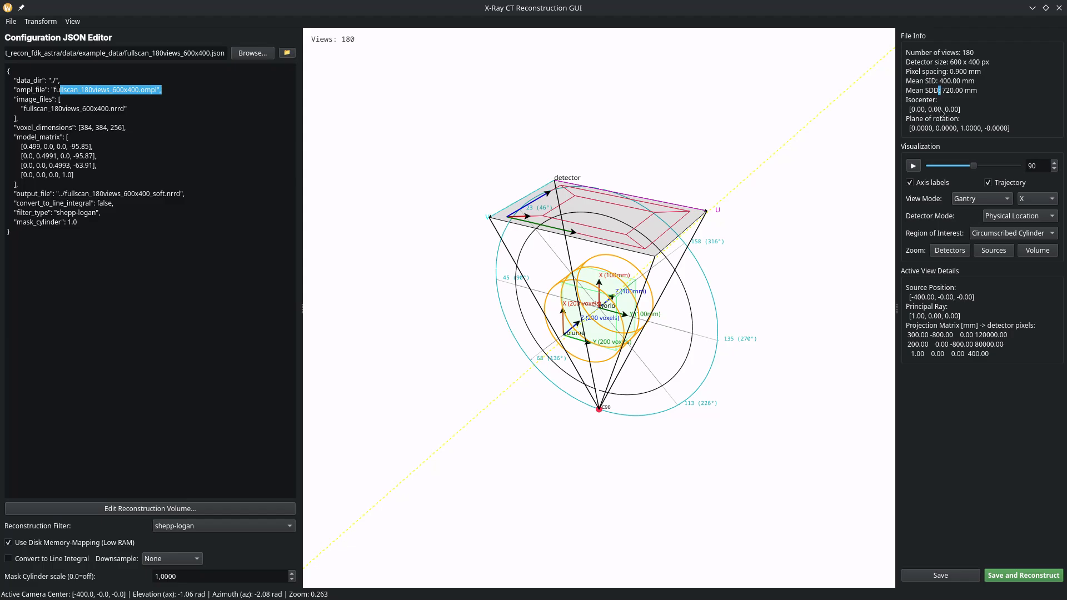
Check the isocenter and plane of rotation [0, 0, 1, -0] values, then tilt the gantry view steeper.
drag(964, 110, 873, 102)
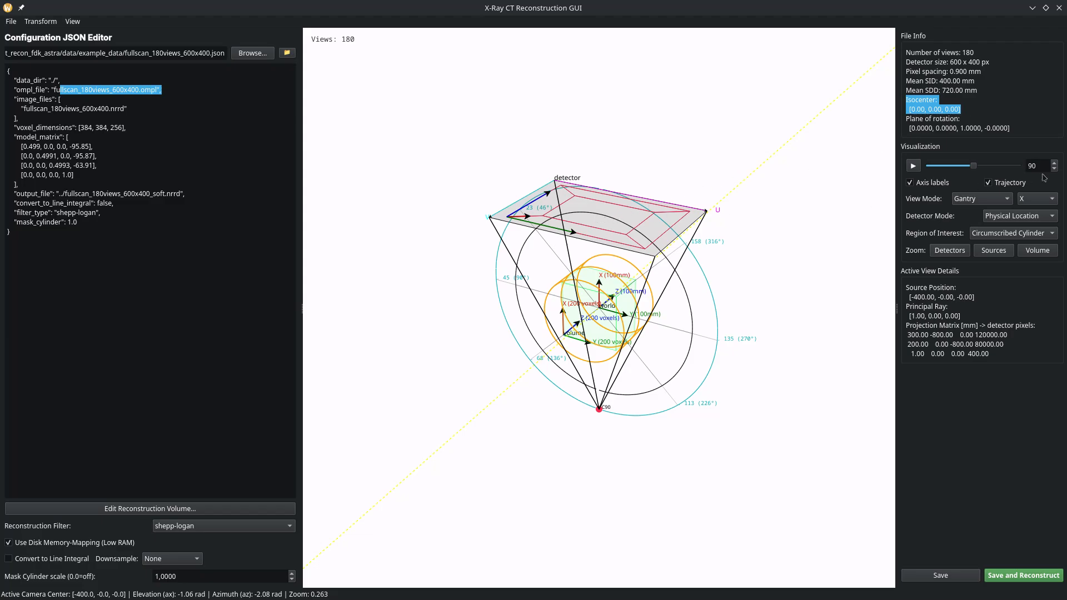
click(1001, 133)
drag(1026, 135, 903, 124)
click(924, 133)
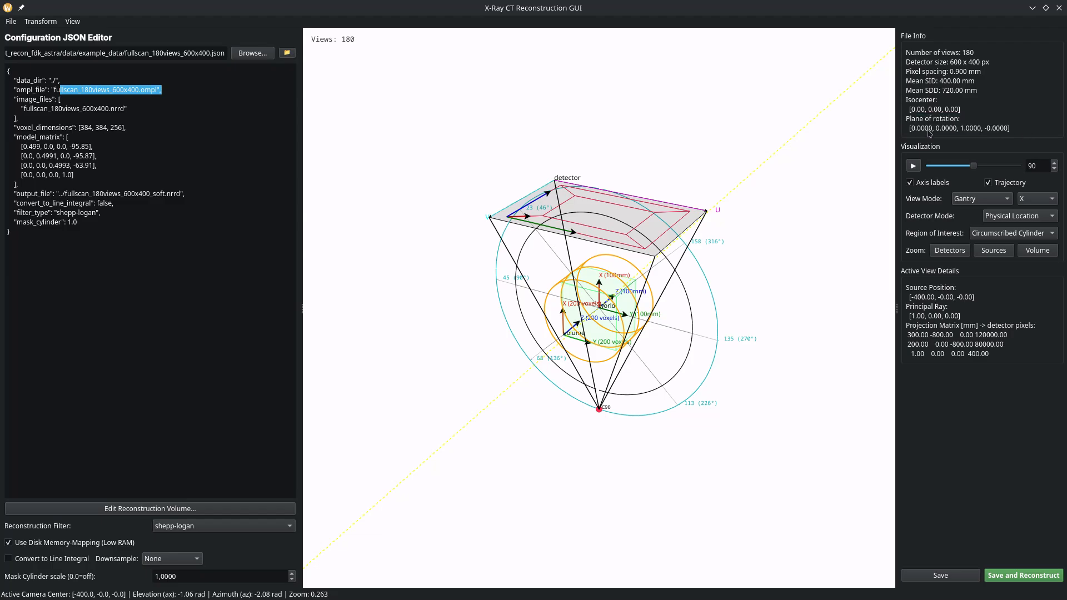
drag(977, 133, 916, 134)
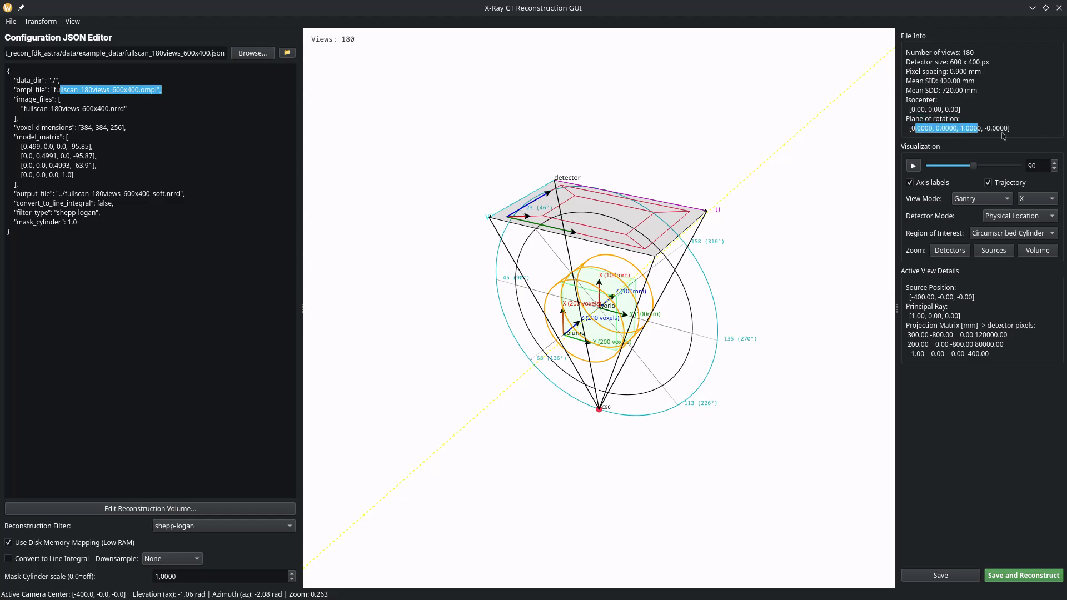
click(1003, 136)
drag(793, 196, 773, 271)
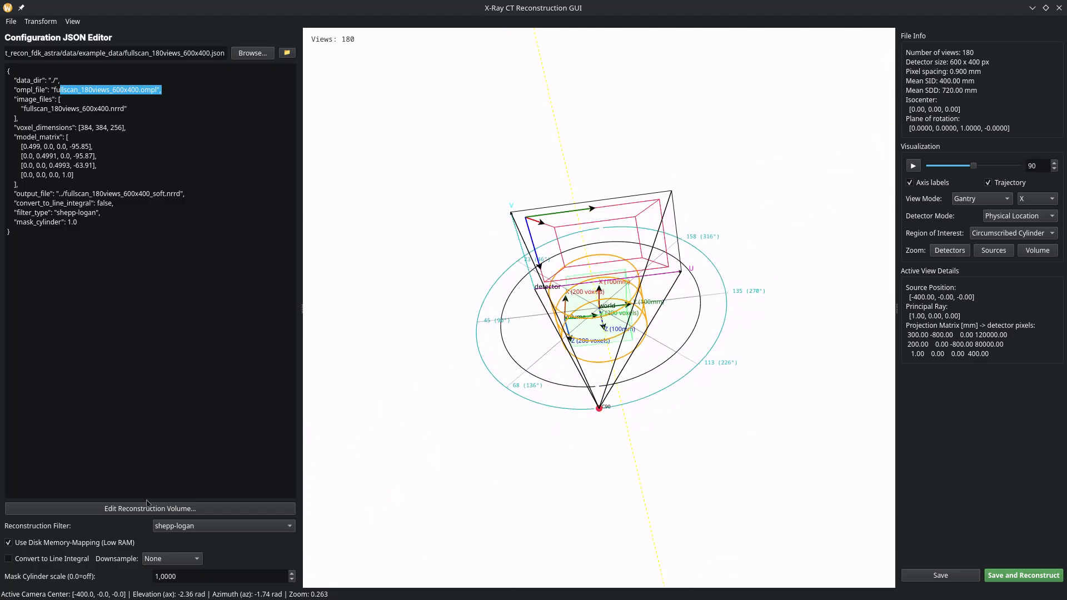
Centre the 576×576×384 reconstruction volume on the isocenter and tilt it slightly about X.
click(121, 508)
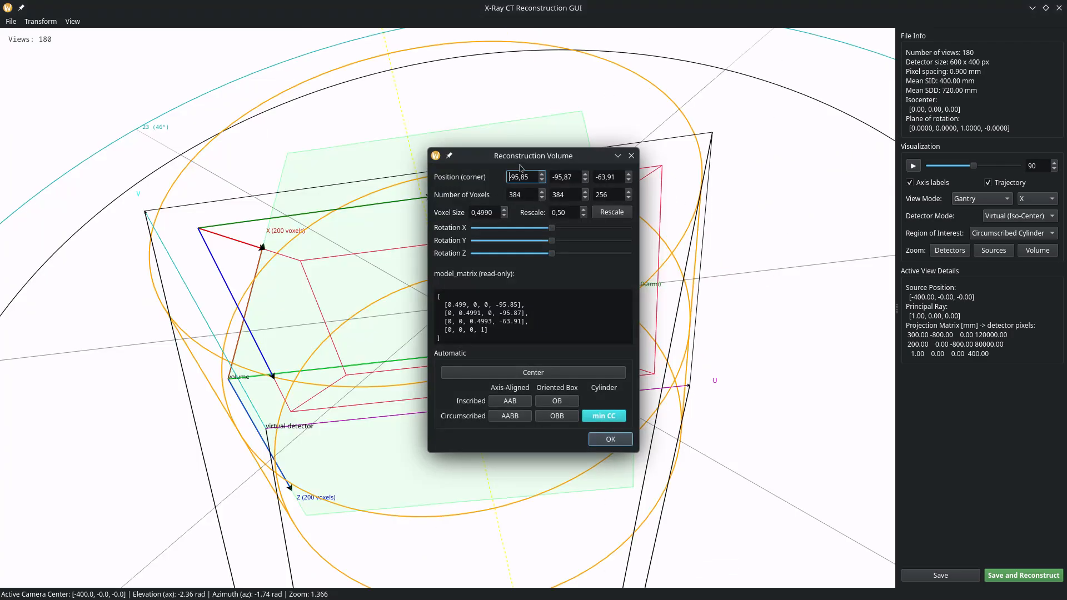
drag(521, 162, 790, 99)
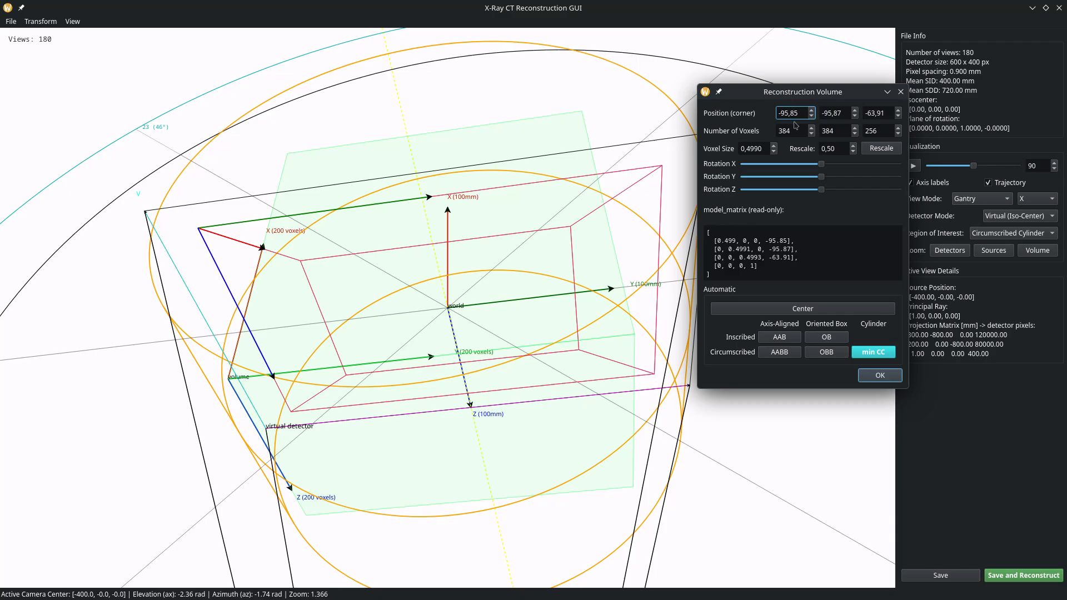
drag(800, 113, 768, 116)
text(-80)
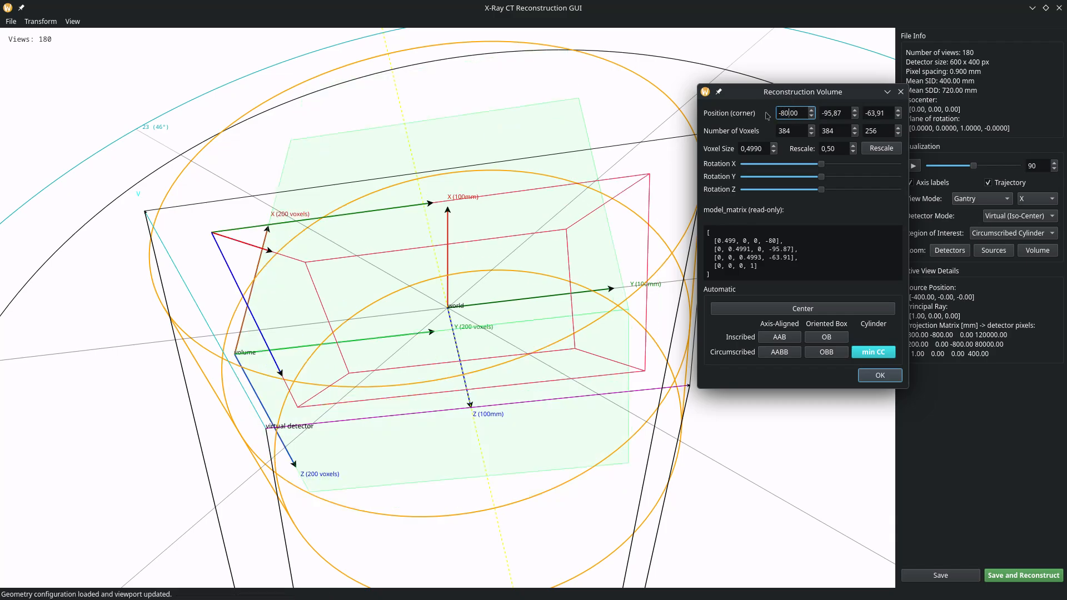
text(5)
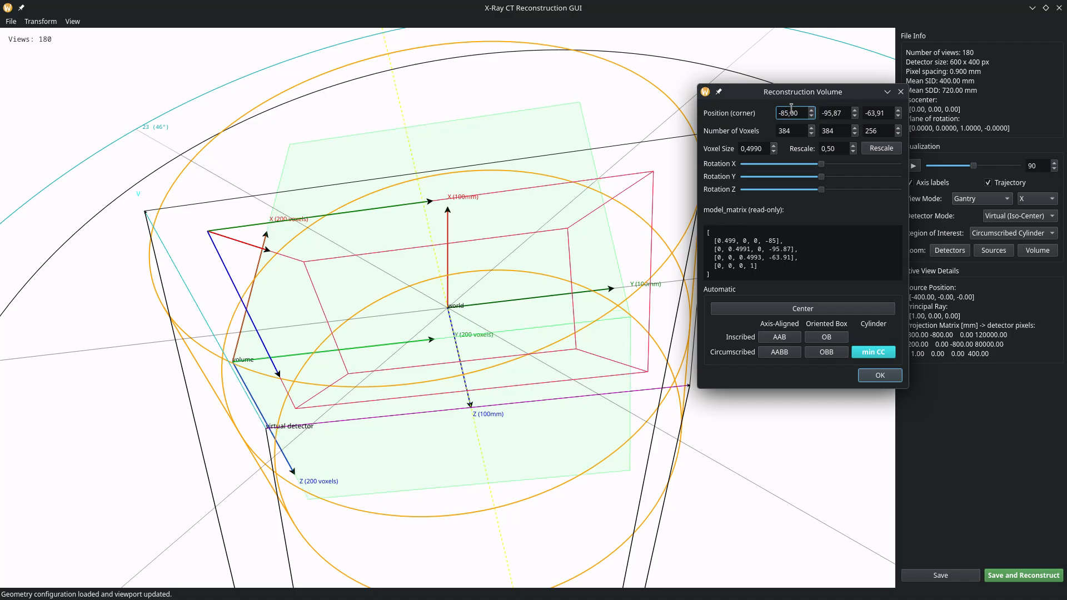
scroll(793, 114, down, 20)
scroll(792, 115, up, 4)
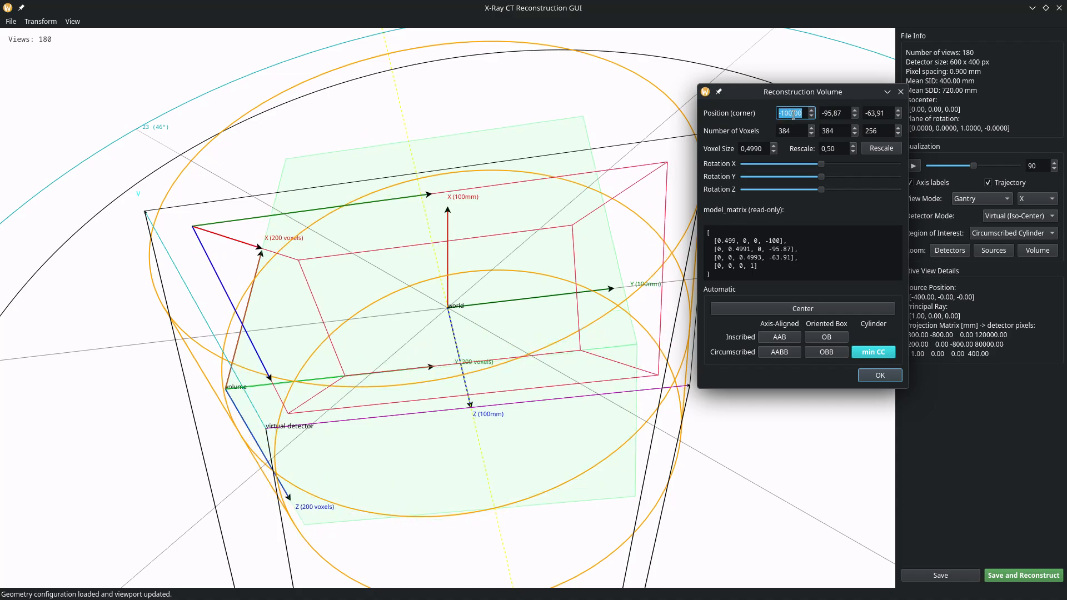
scroll(793, 114, down, 12)
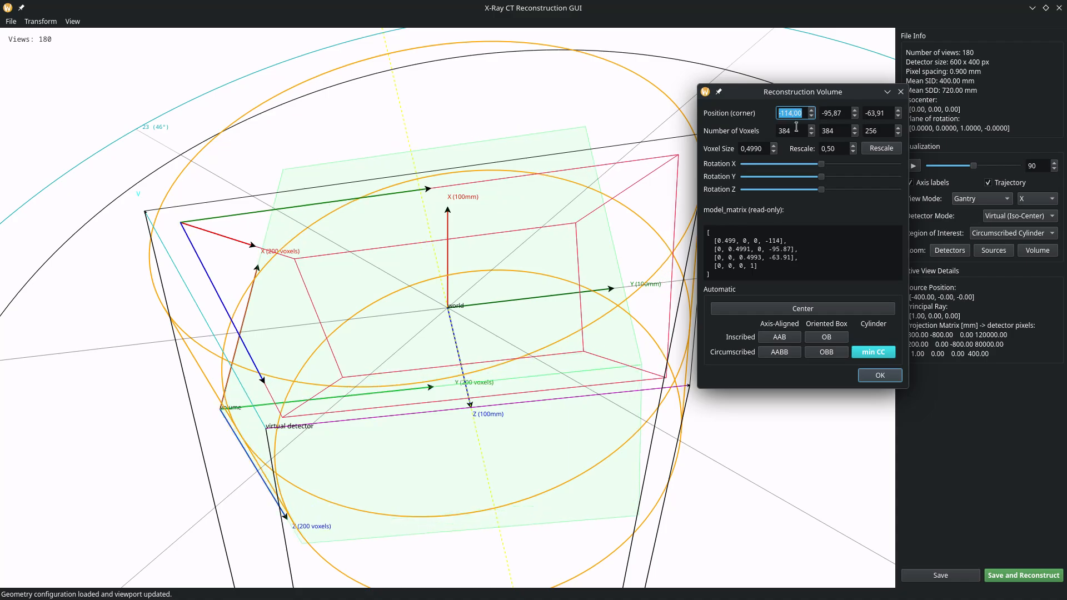
click(746, 315)
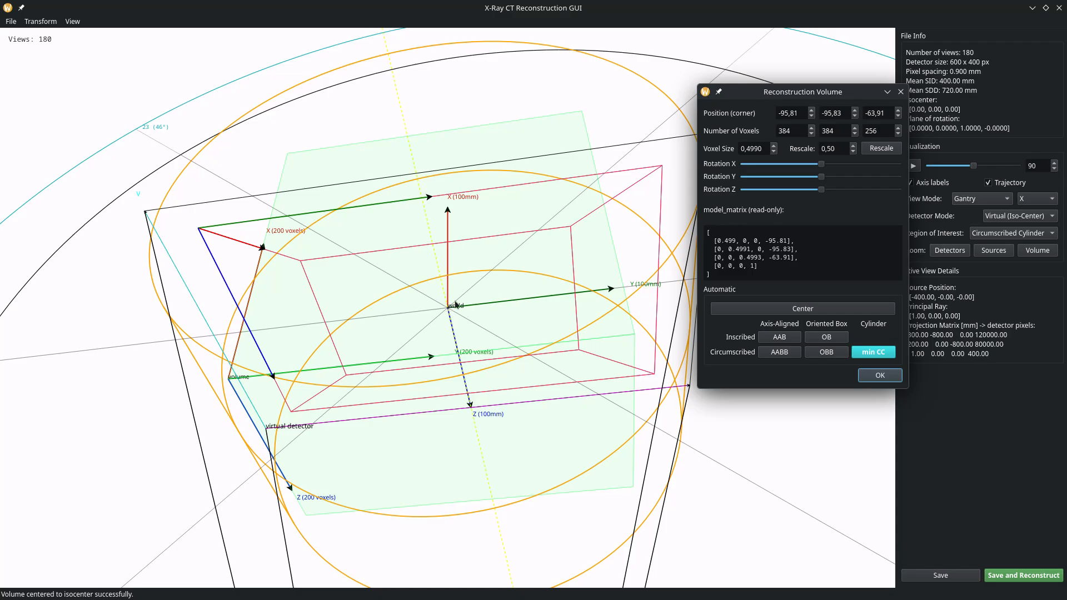
mouse_move(822, 167)
mouse_down()
mouse_move(850, 167)
mouse_move(822, 166)
mouse_up()
Recentre the volume on the isocenter and fit it to the minimal circumscribed cylinder.
click(803, 309)
click(878, 356)
drag(618, 140, 523, 280)
drag(617, 313, 471, 238)
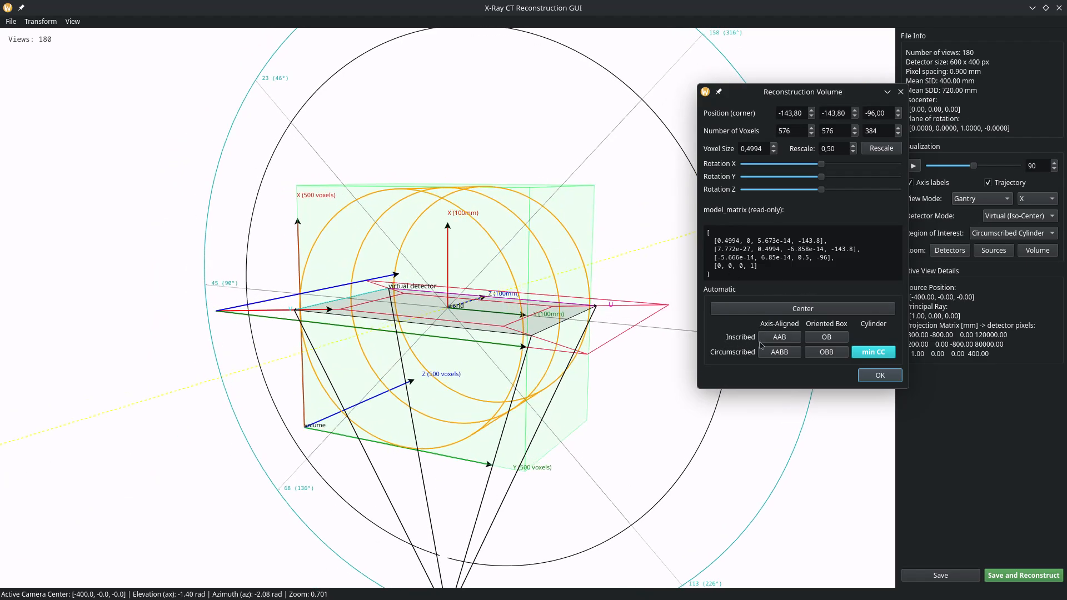
Compare the inscribed axis-aligned box, inscribed oriented box and circumscribed axis-aligned box fits.
click(779, 343)
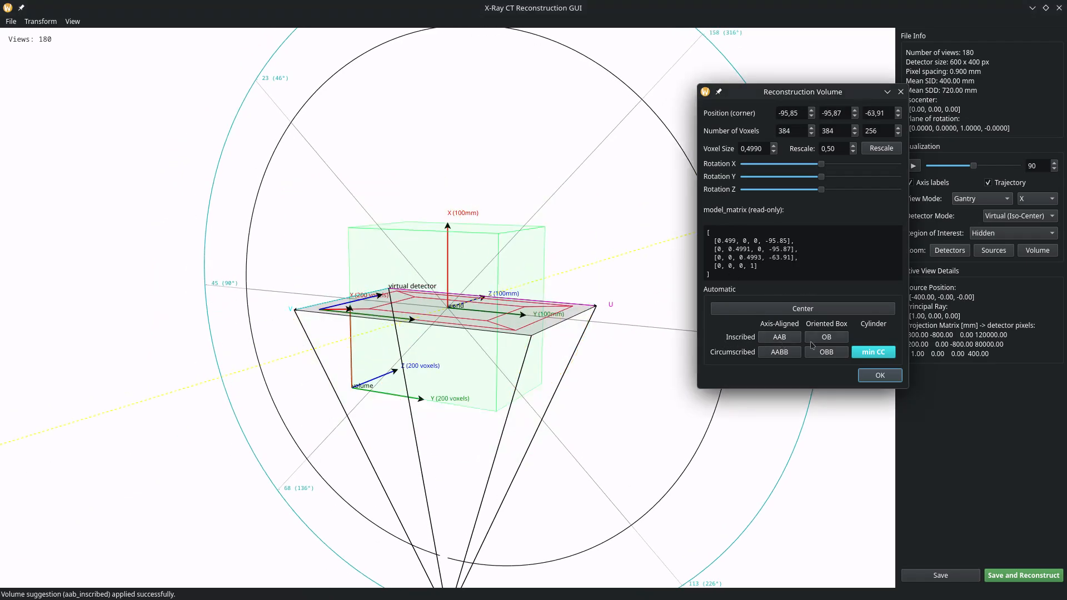
click(828, 339)
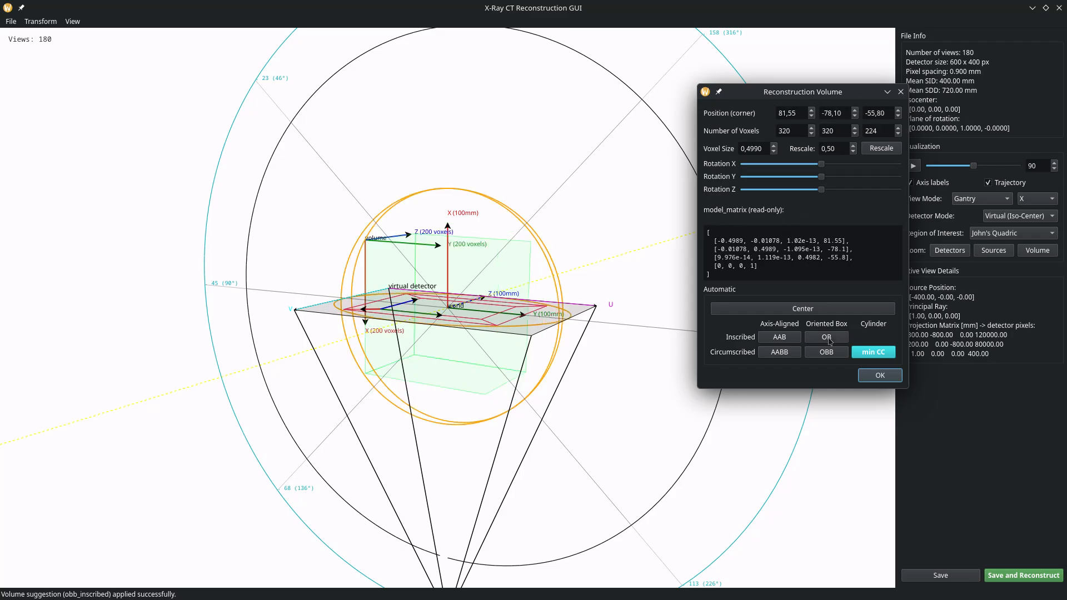
click(779, 352)
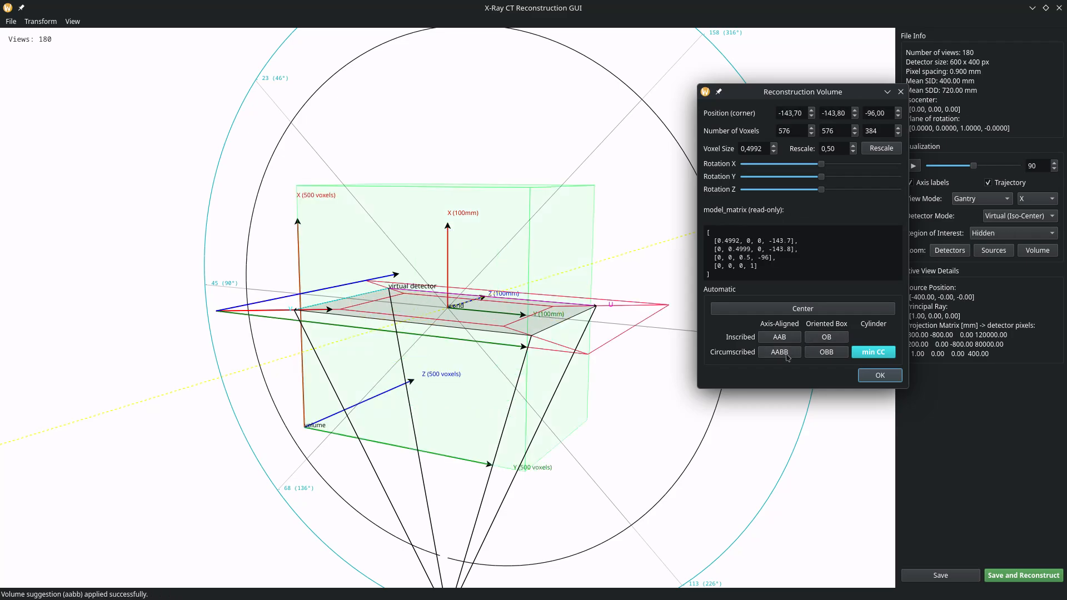
drag(669, 357, 760, 346)
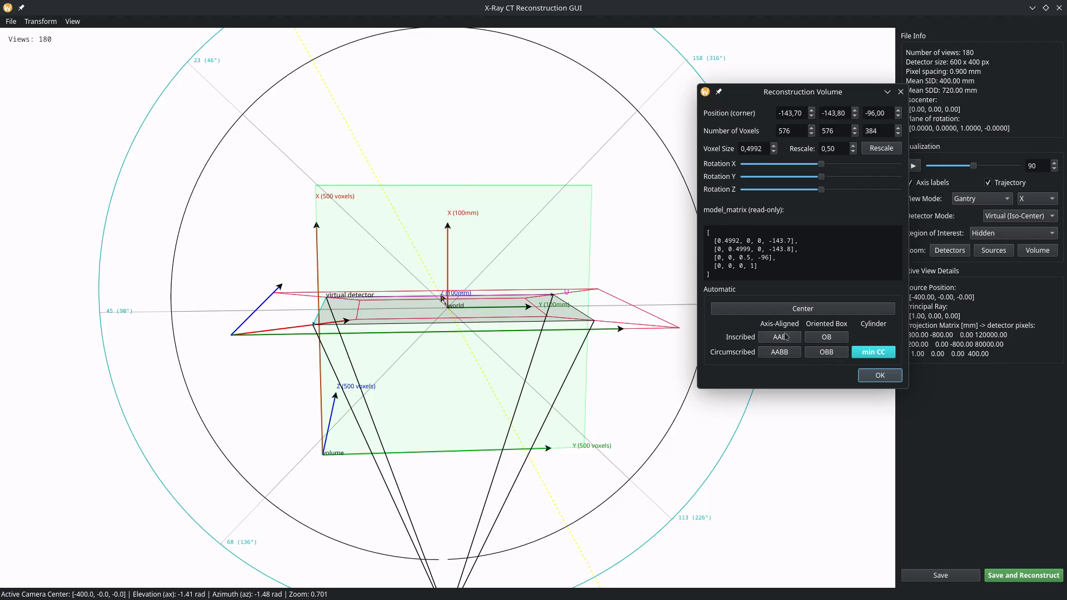
click(779, 338)
drag(656, 339, 818, 302)
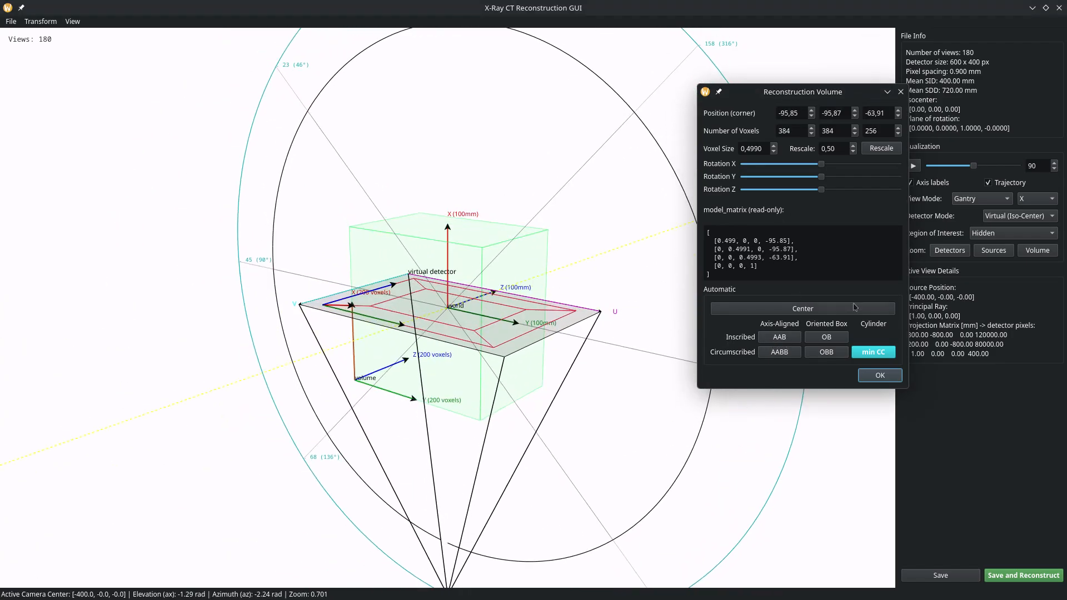
click(841, 336)
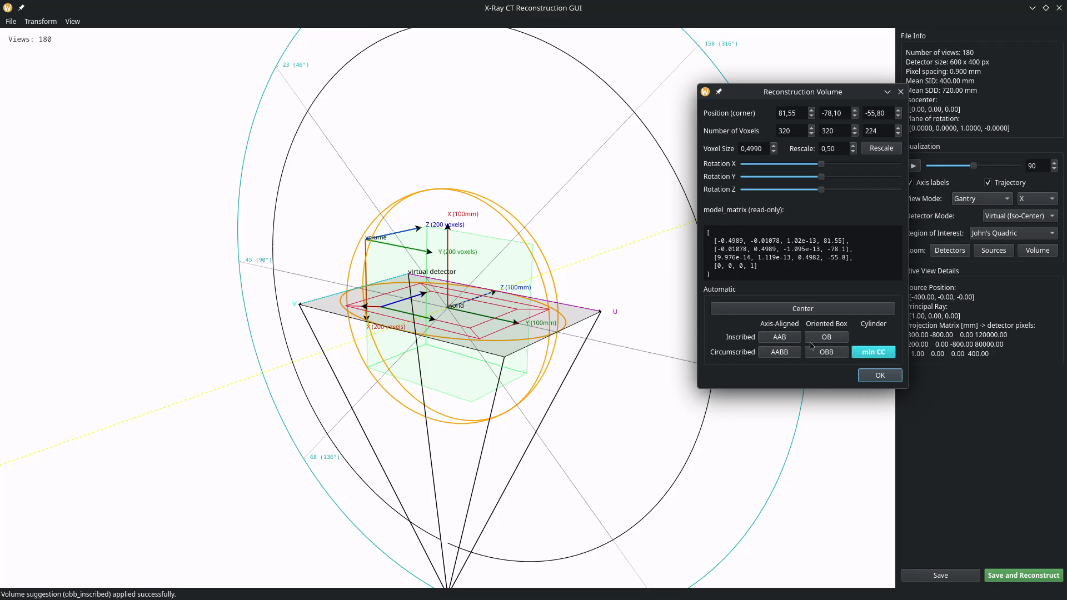
drag(547, 255, 690, 298)
Try the circumscribed axis-aligned and circumscribed oriented box fits from a side view.
click(780, 352)
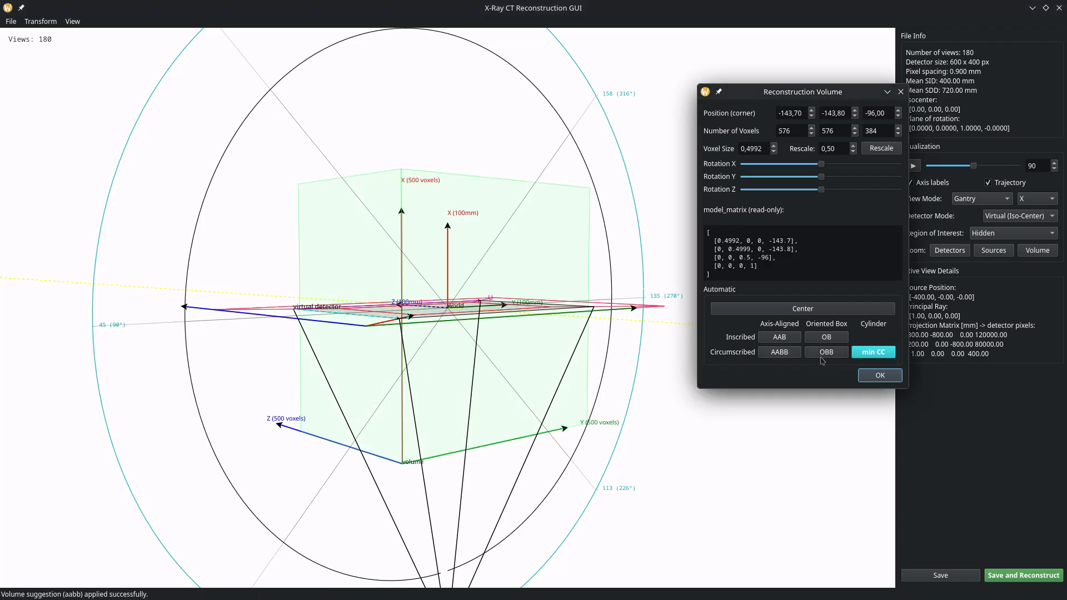
drag(498, 286, 607, 287)
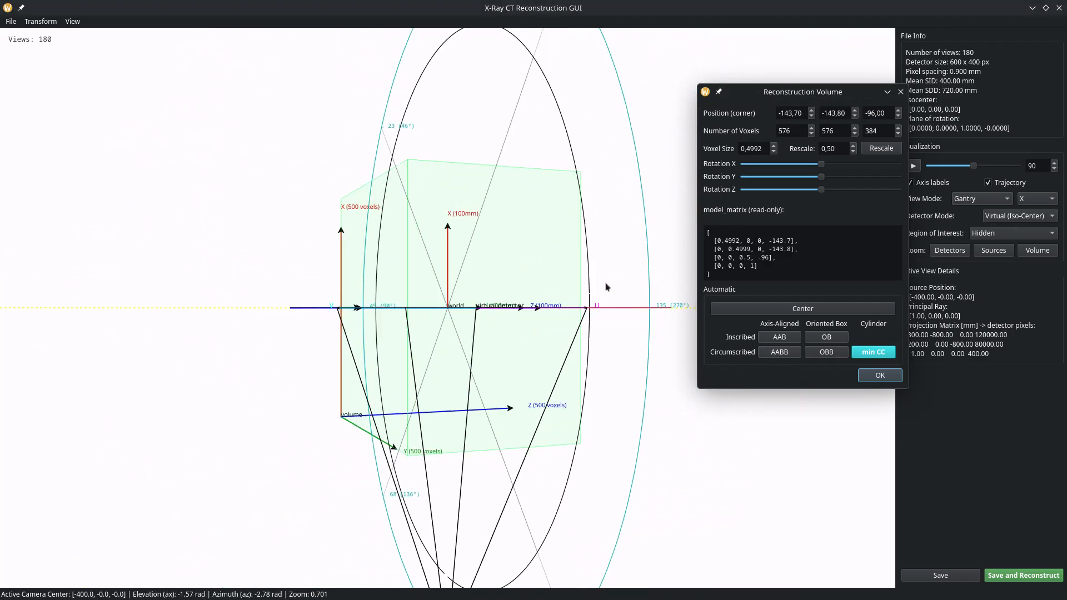
click(826, 353)
drag(431, 282, 420, 263)
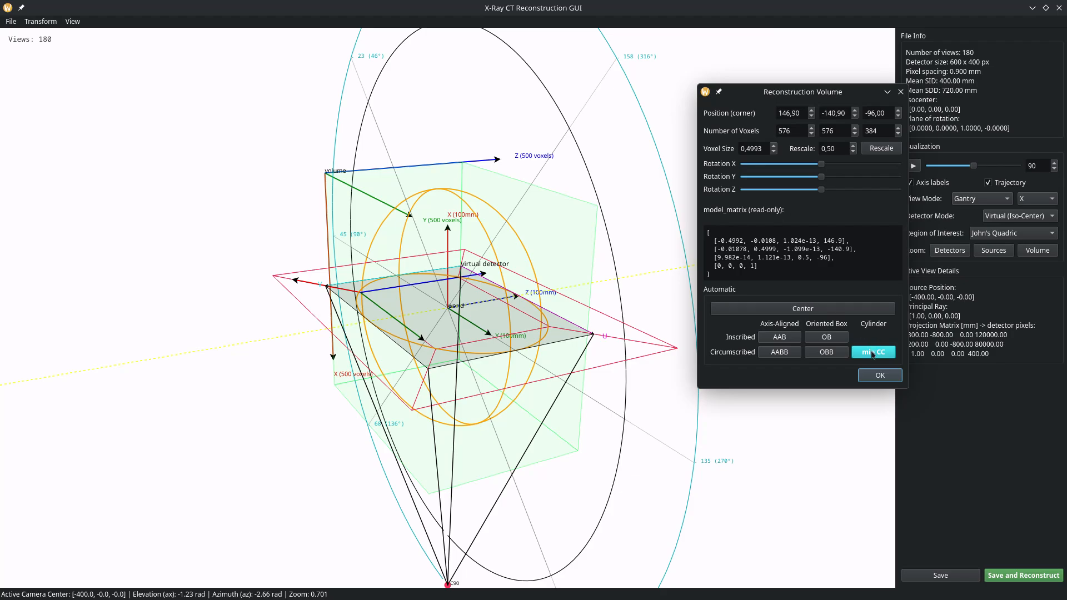
Refit to the minimal circumscribed cylinder (576×576×384, corner -143.80, -143.80, -96.00) and zoom out.
click(873, 353)
drag(610, 206, 553, 228)
scroll(551, 205, down, 10)
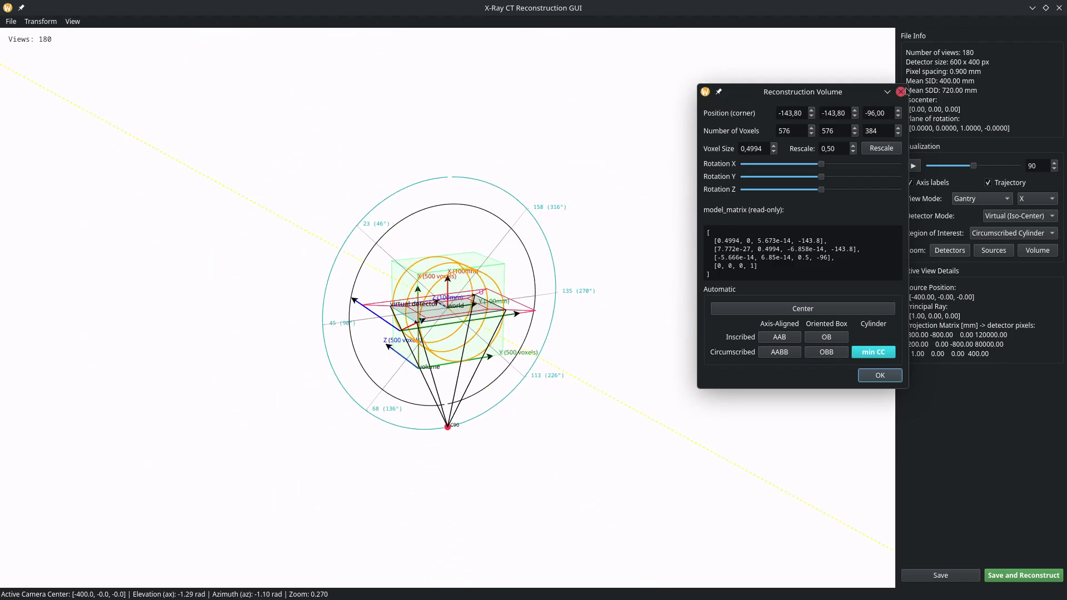
Rescale the volume by 2, then by 0.5, returning it to 576×576×384 voxels.
click(795, 131)
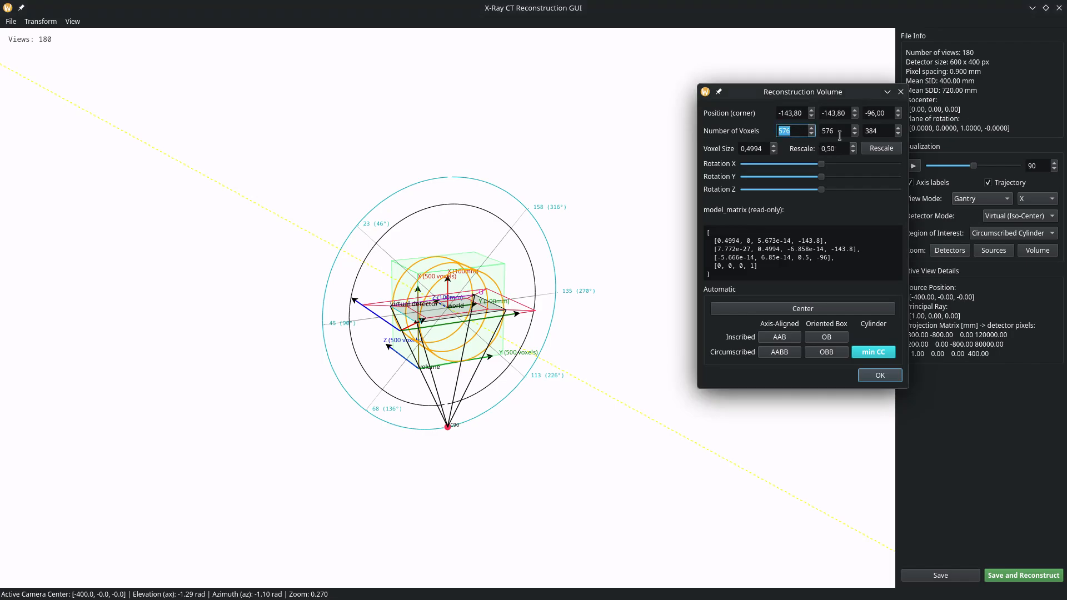
key(Tab)
key(Tab)
key(Tab)
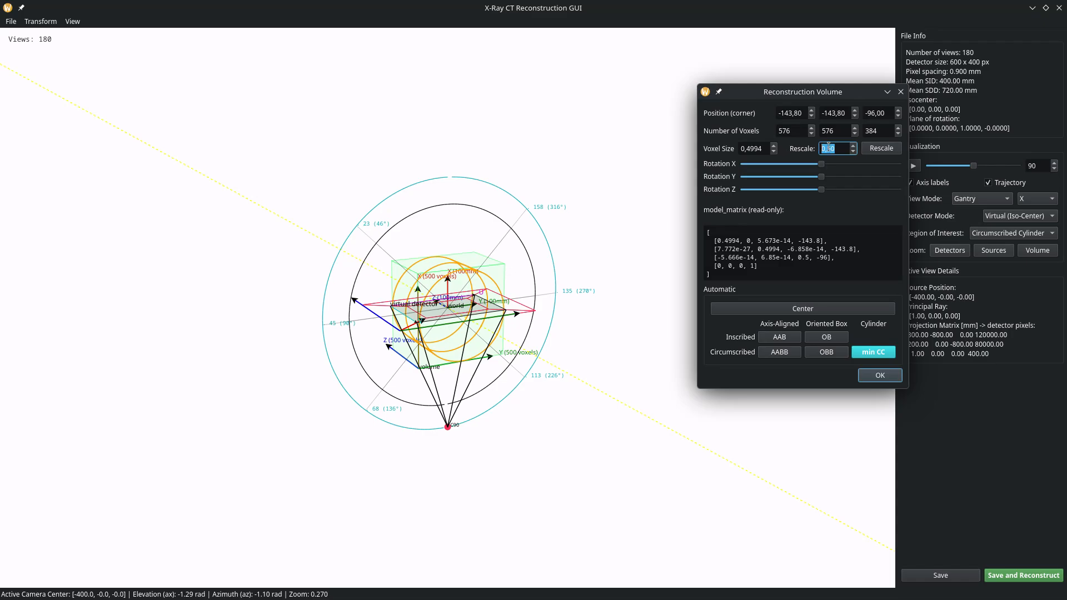
text(2)
click(883, 150)
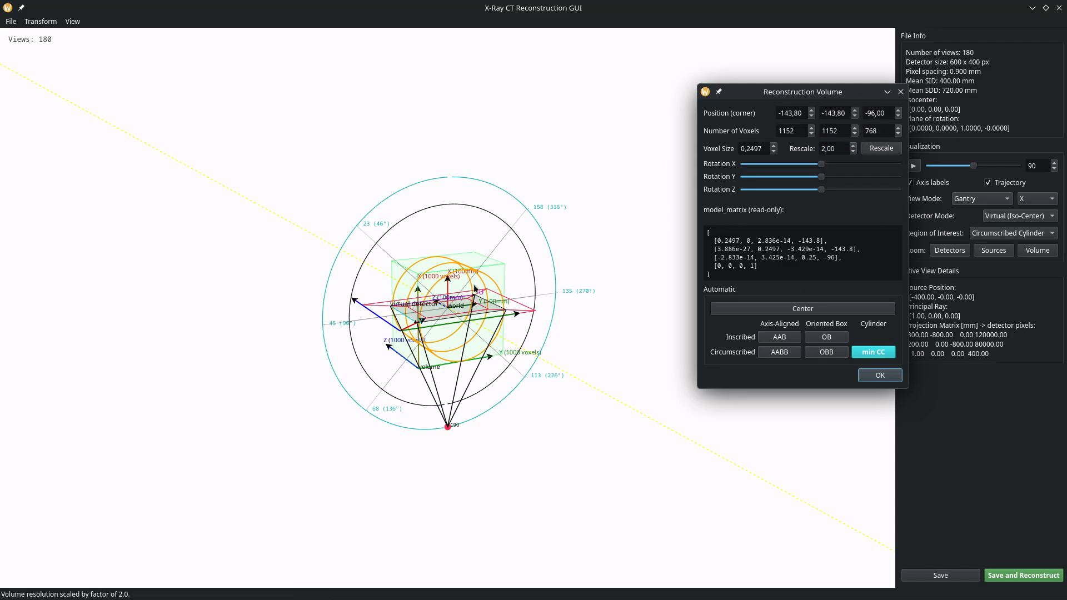
double_click(837, 149)
text(5)
right_click(822, 157)
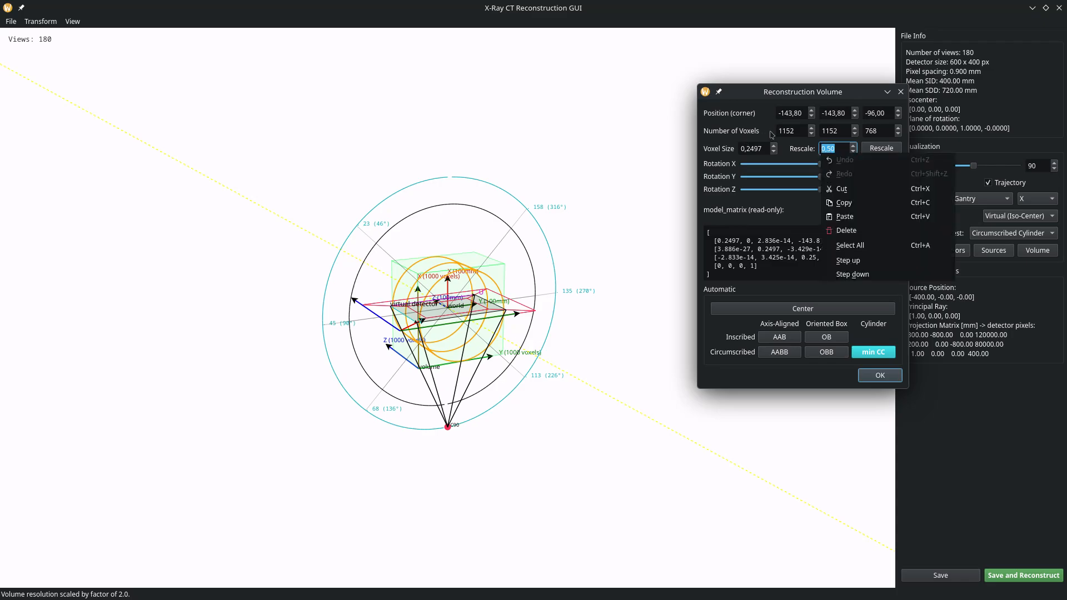
click(887, 148)
click(888, 147)
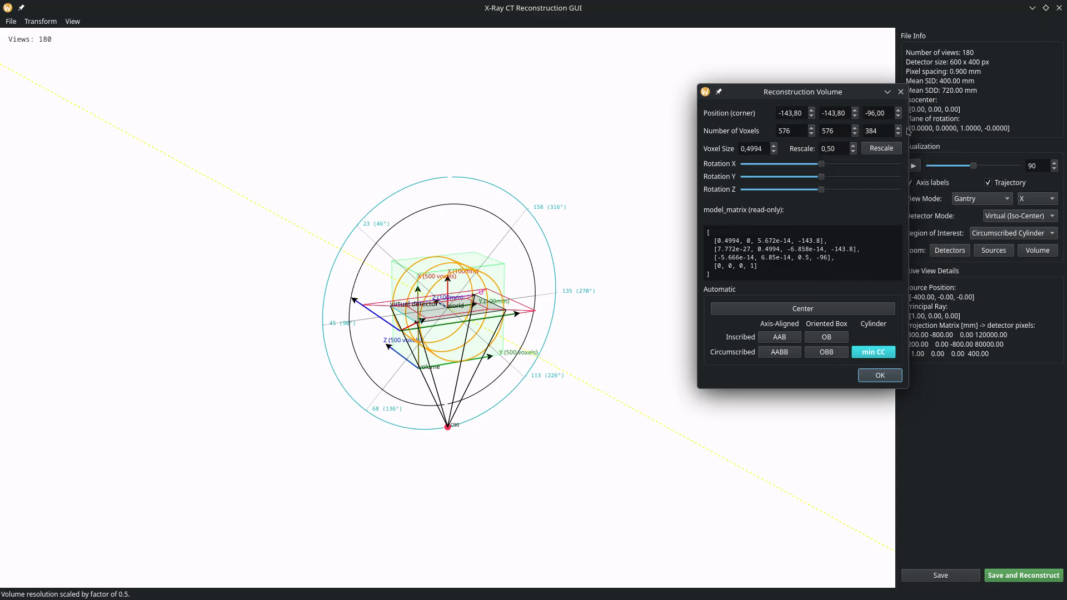
Close the volume settings and keep shepp-logan as the reconstruction filter.
click(868, 355)
click(900, 91)
drag(587, 305, 566, 337)
click(199, 527)
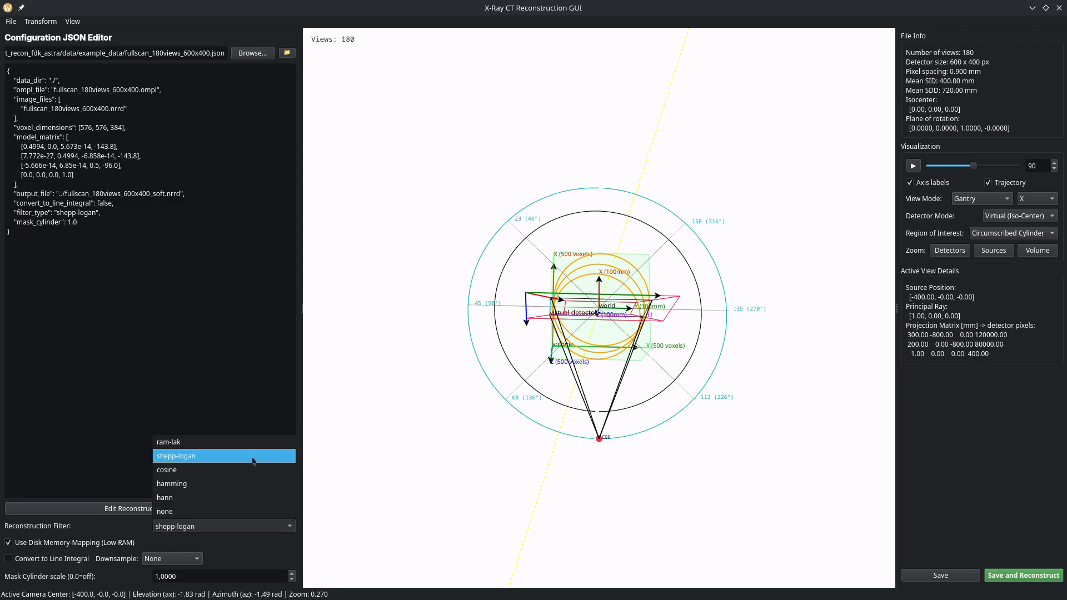
click(374, 447)
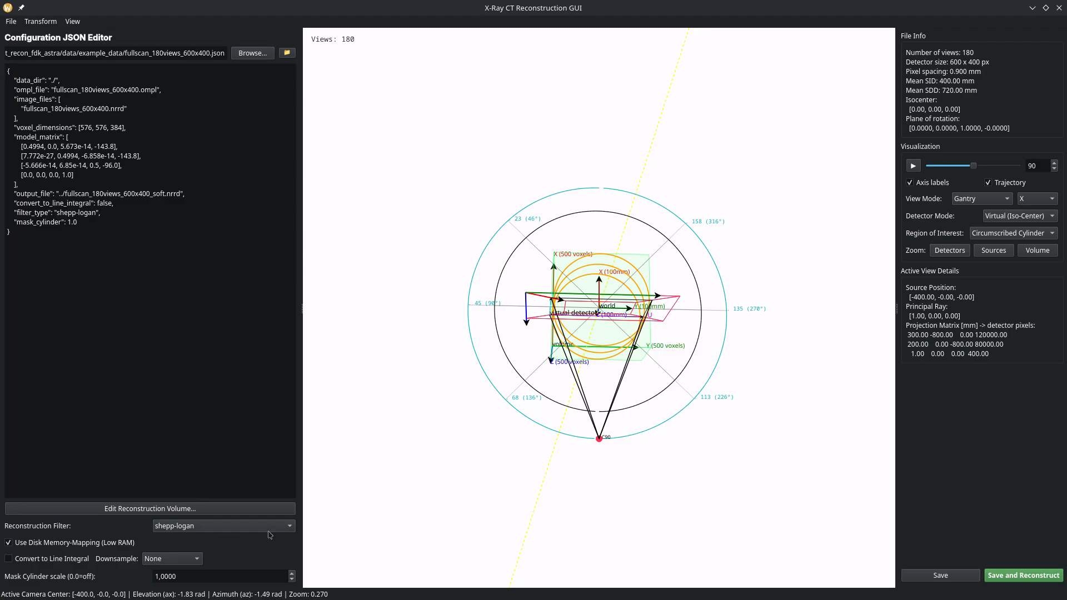
Save the configuration to fullscan_180views_600x400.json and start the reconstruction.
drag(603, 353, 633, 262)
drag(587, 290, 433, 397)
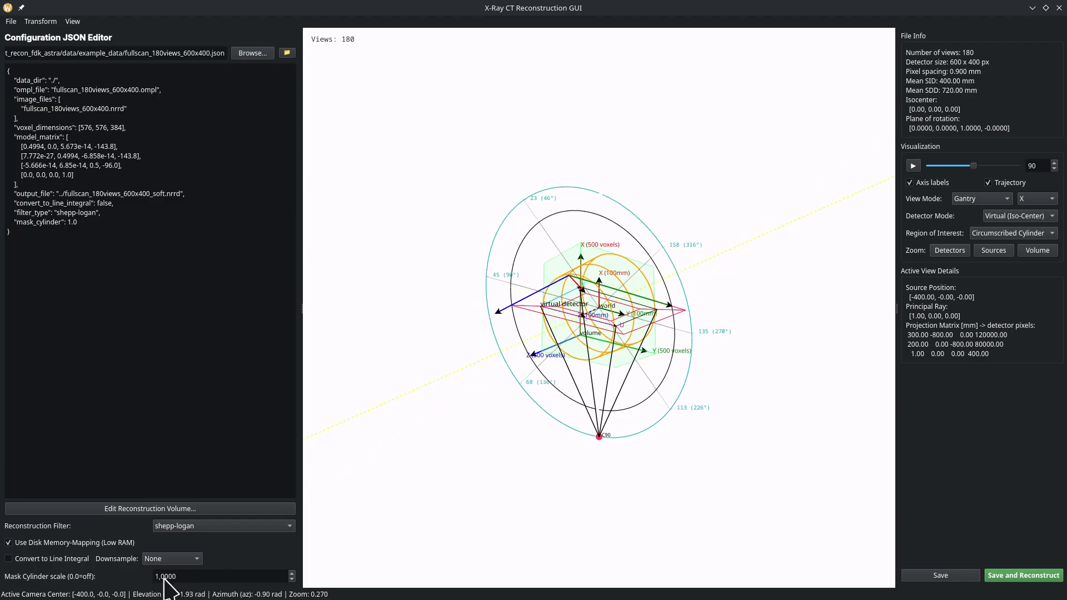
drag(647, 295, 606, 265)
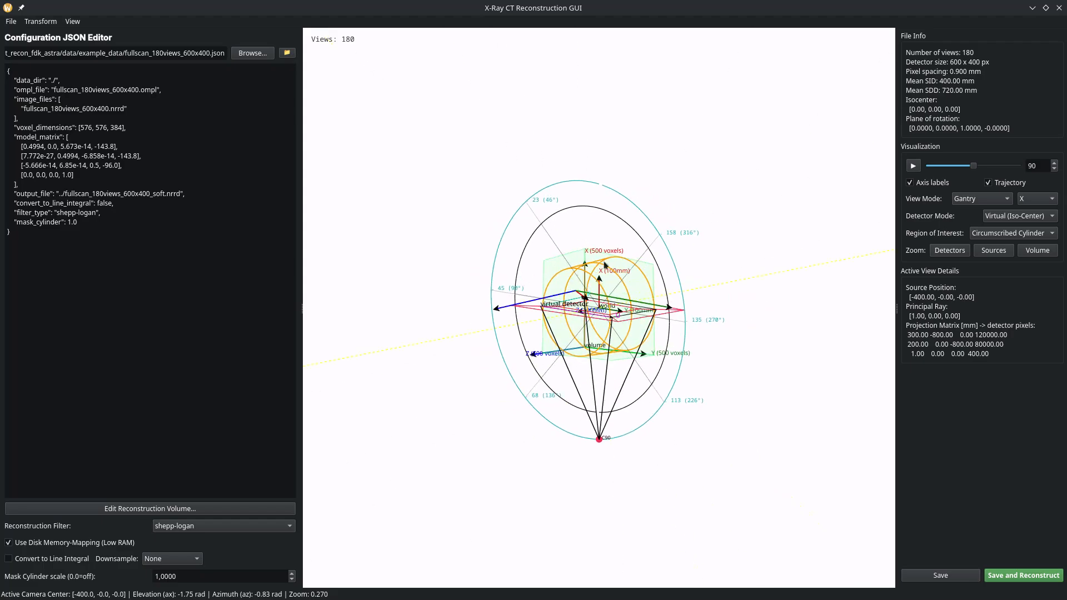
click(1038, 578)
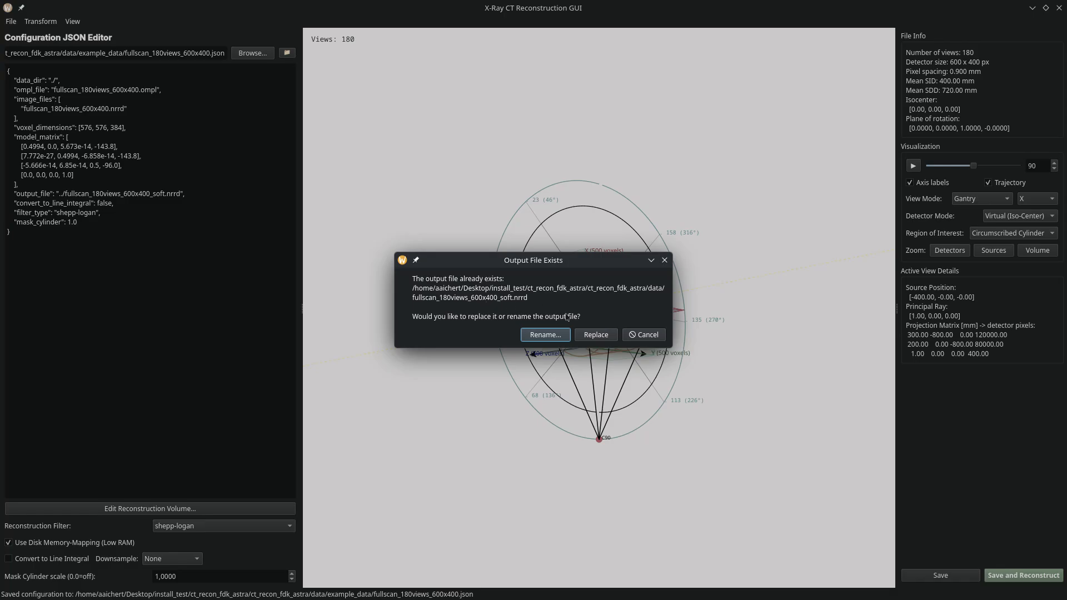
Replace fullscan_180views_600x400_soft.nrrd, run the FDK reconstruction, and move the NrrdView3D window up-left.
click(596, 335)
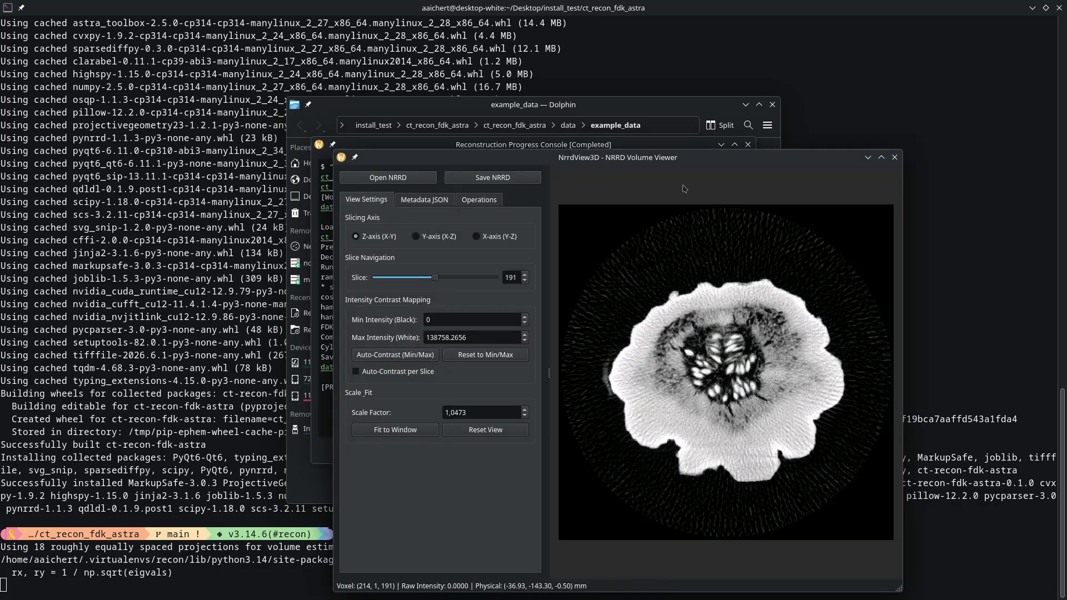
drag(686, 160, 588, 65)
Maximize NrrdView3D and zoom into the pumpkin CT slice.
scroll(636, 250, up, 20)
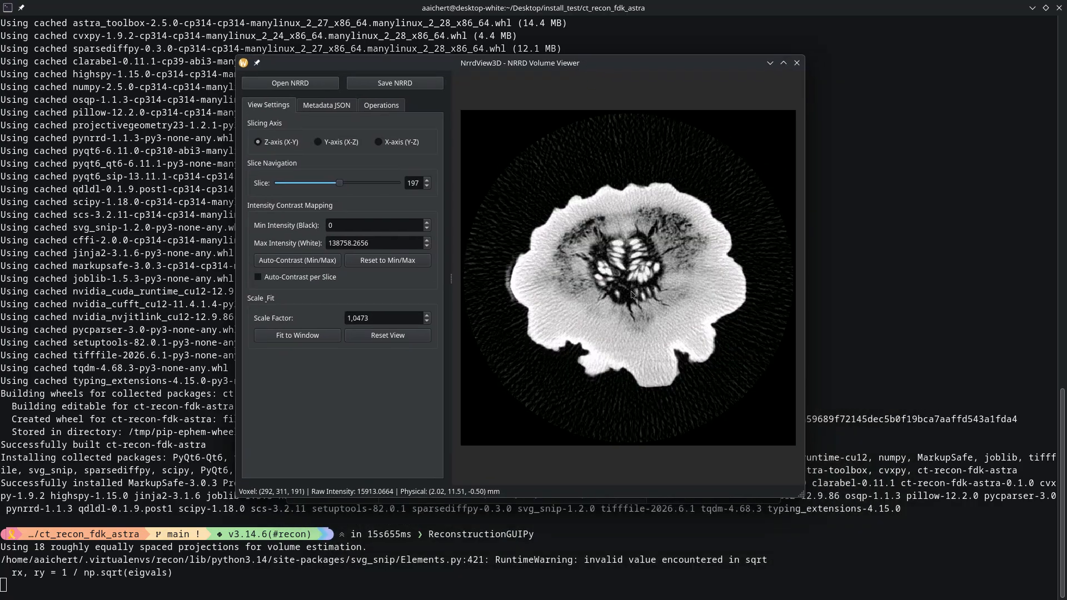
double_click(595, 66)
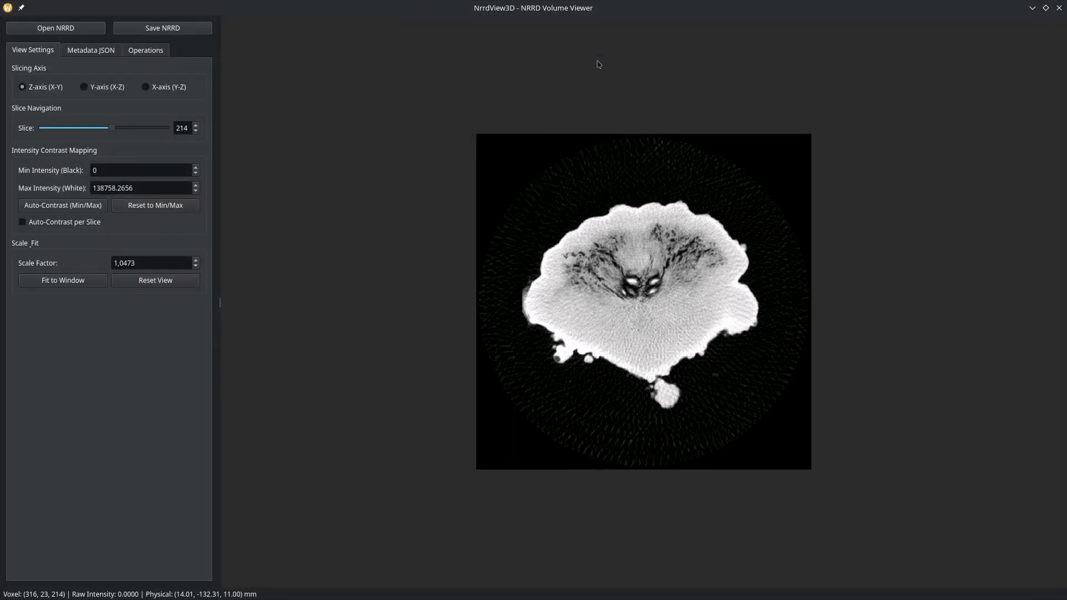
scroll(661, 303, down, 20)
scroll(661, 302, up, 20)
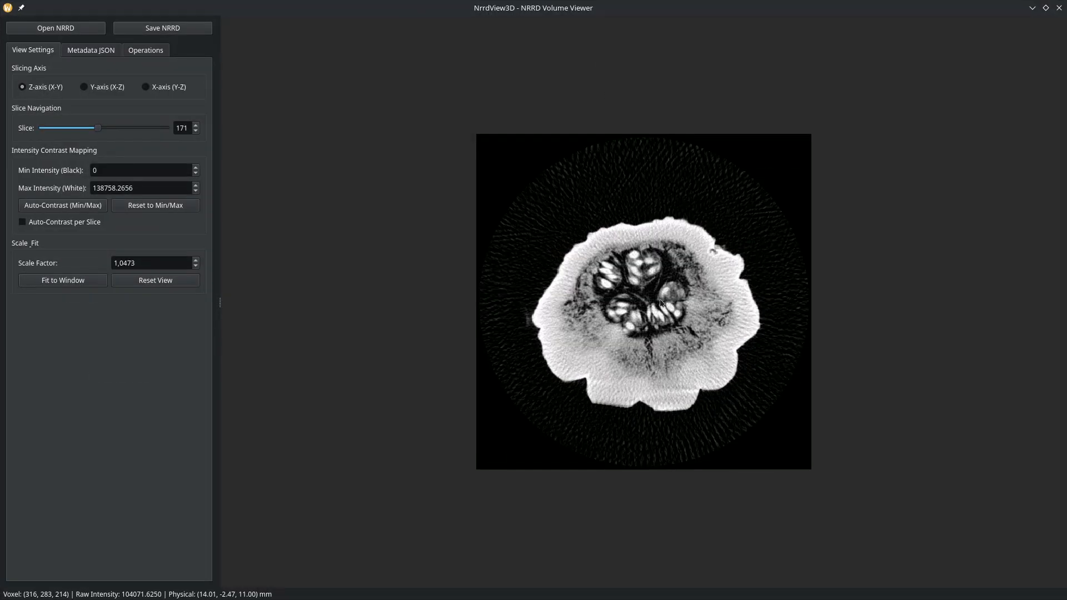
scroll(662, 299, down, 2)
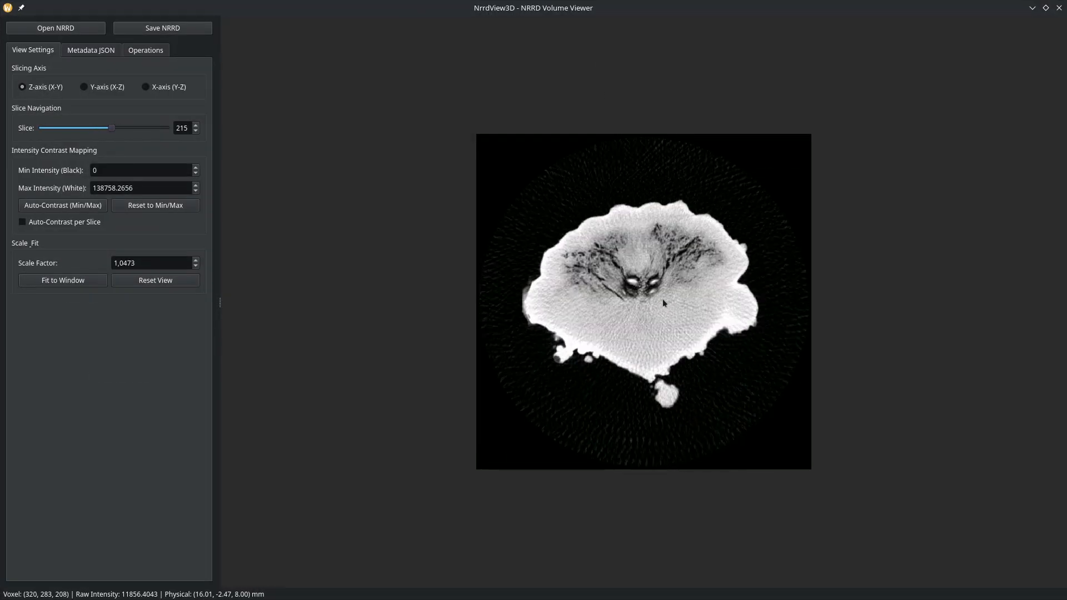
scroll(662, 298, up, 7)
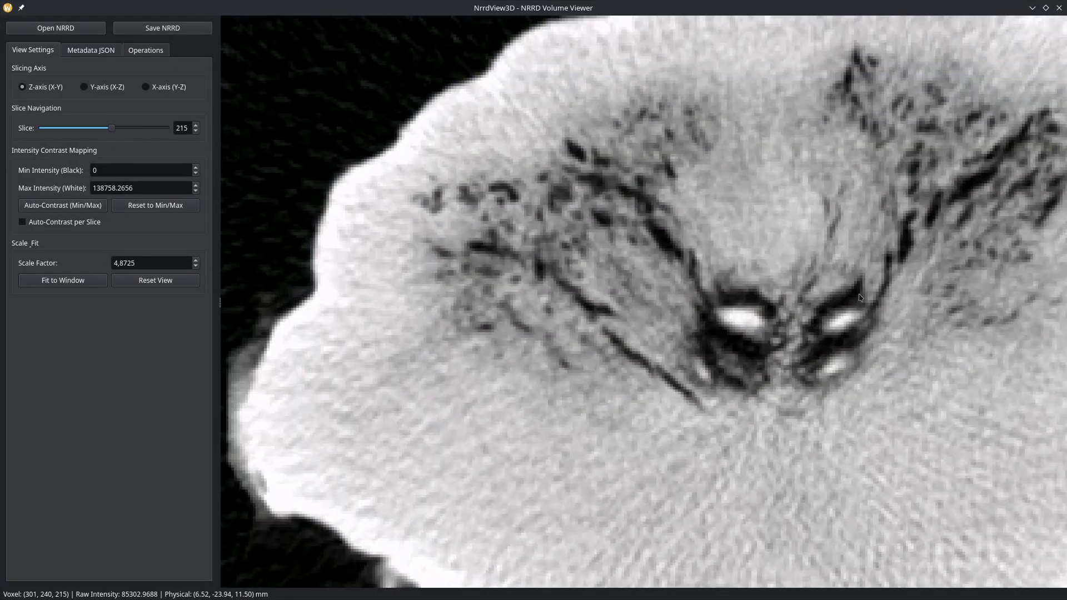
drag(859, 295, 492, 155)
scroll(619, 187, up, 1)
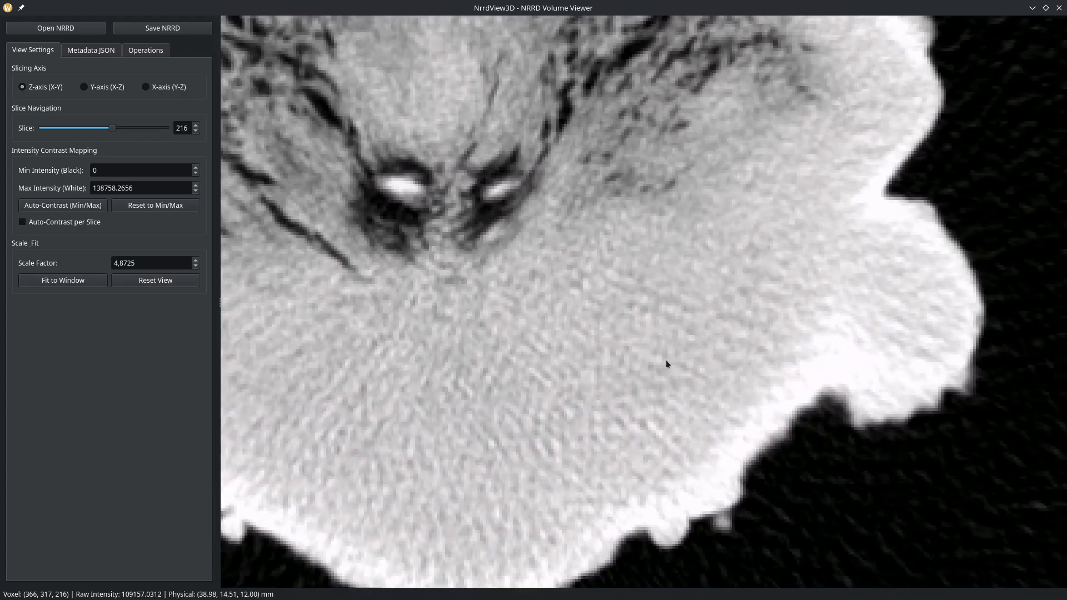
Set contrast from ROI regions around the seeds, dark structures, rind and background.
drag(585, 235, 755, 401)
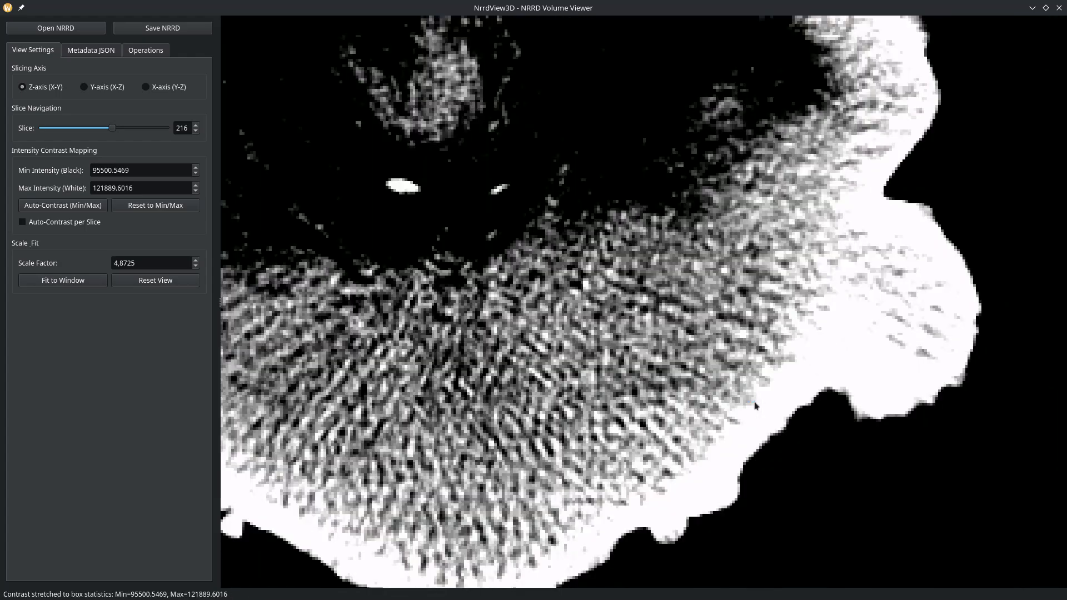
click(543, 27)
drag(554, 46, 712, 211)
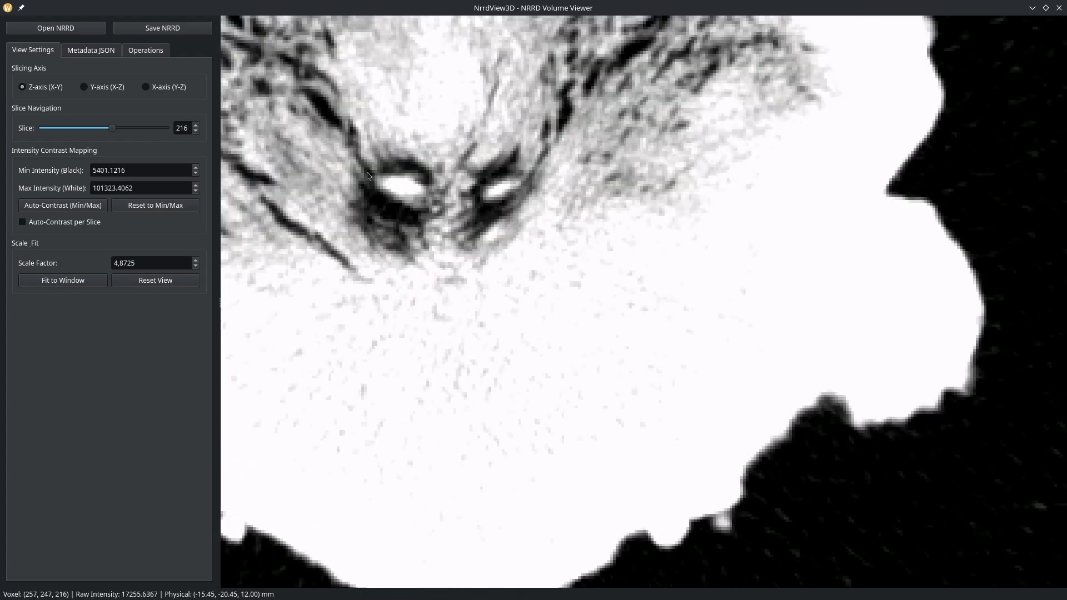
drag(365, 172, 442, 222)
drag(796, 302, 872, 364)
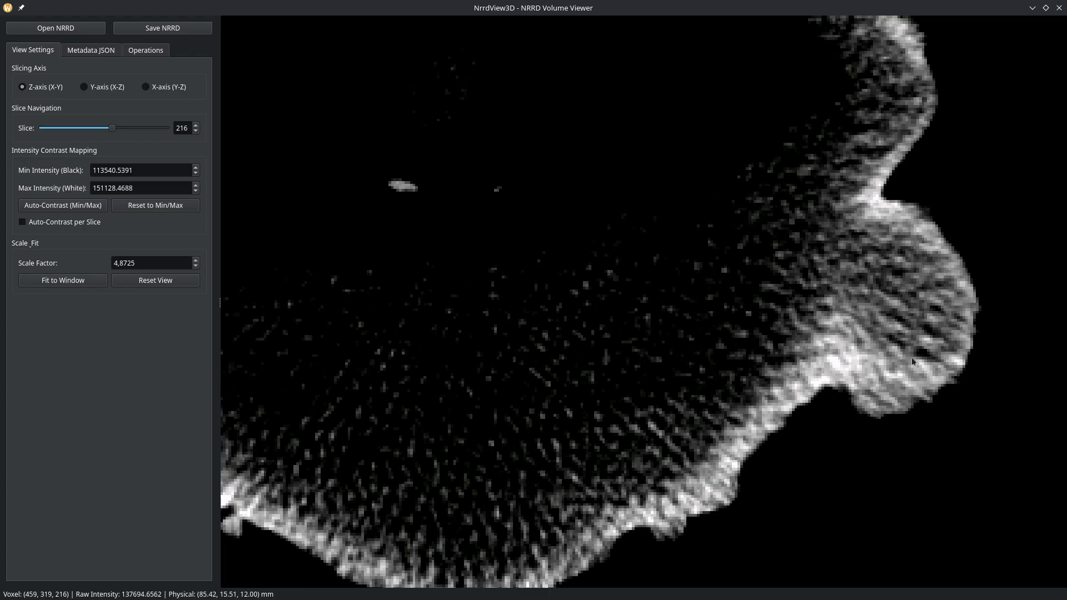
drag(877, 232, 906, 253)
drag(1012, 149, 1050, 184)
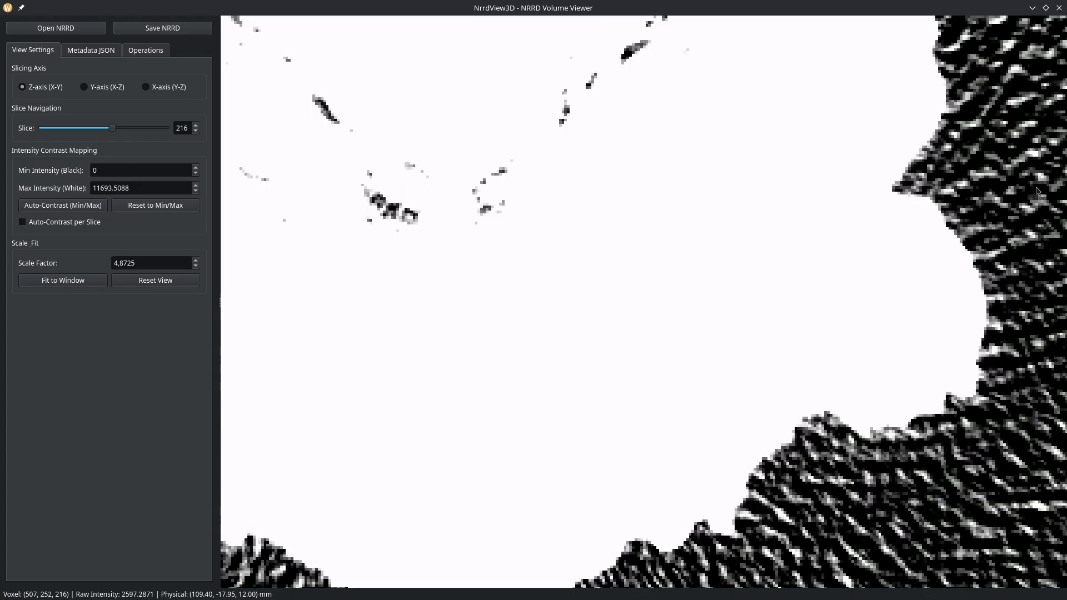
View the Y-axis (X-Z) cross-section, then switch back to the X-Y cross-section.
scroll(591, 204, down, 8)
scroll(499, 175, up, 2)
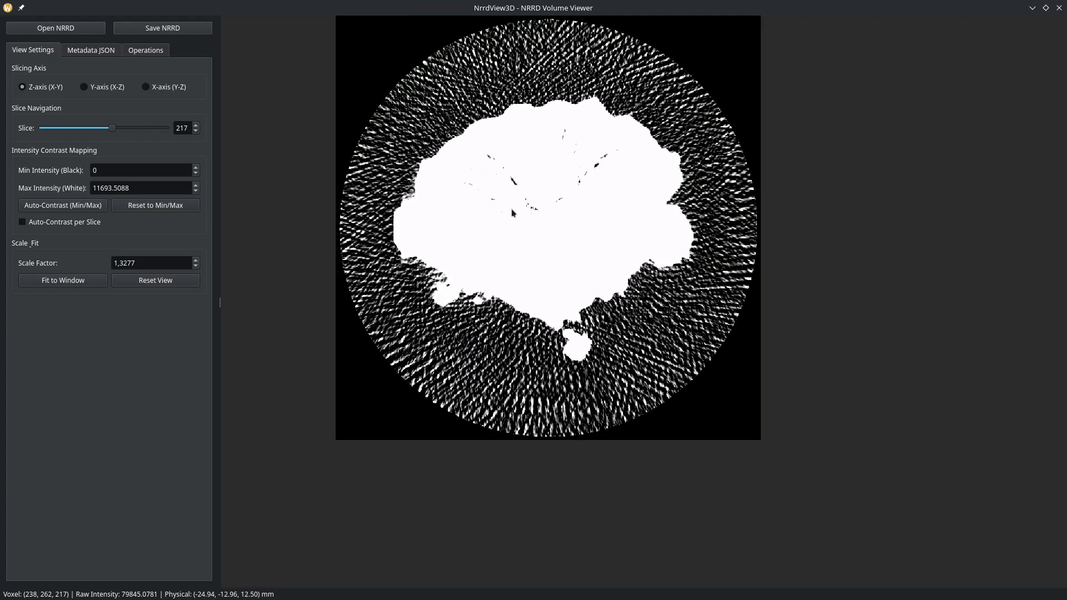
click(105, 87)
click(29, 87)
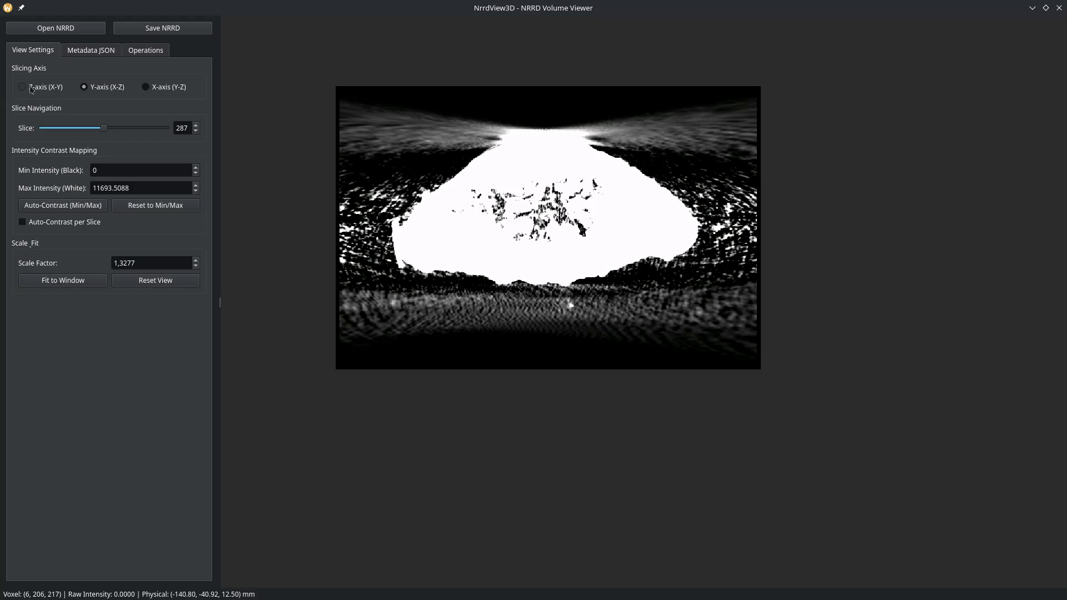
Close the viewer, rerun ReconstructionGUIPy from Konsole, and load the example data.
click(1059, 7)
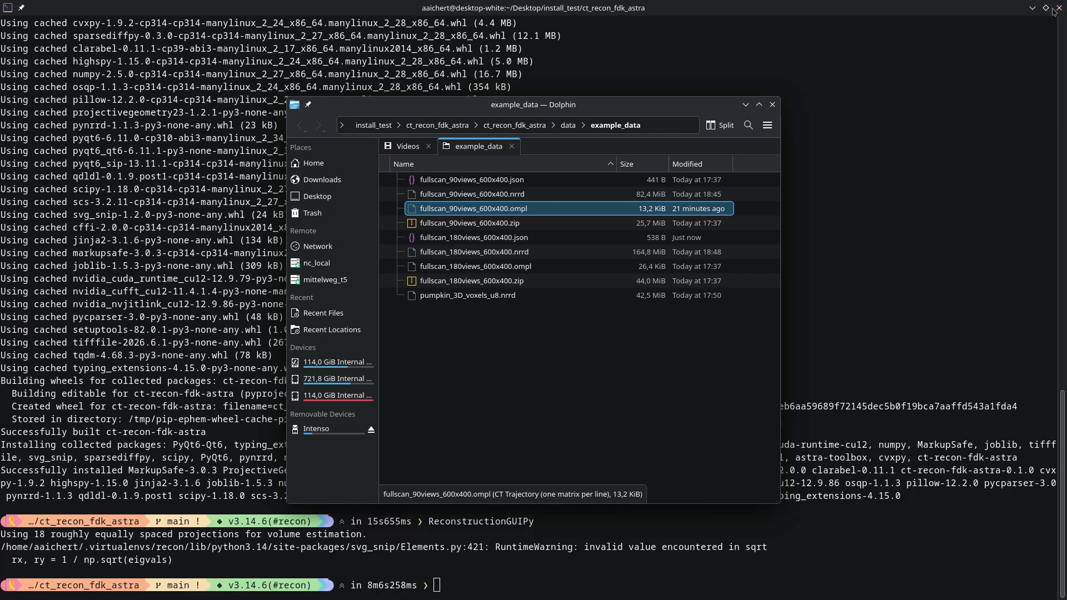
click(889, 172)
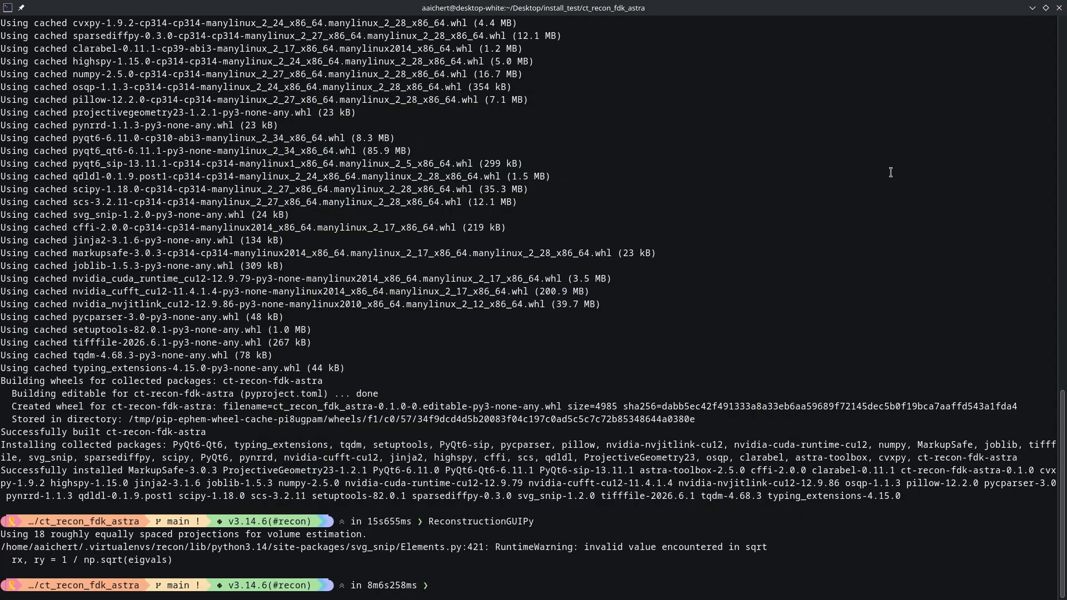
key(Up)
key(Return)
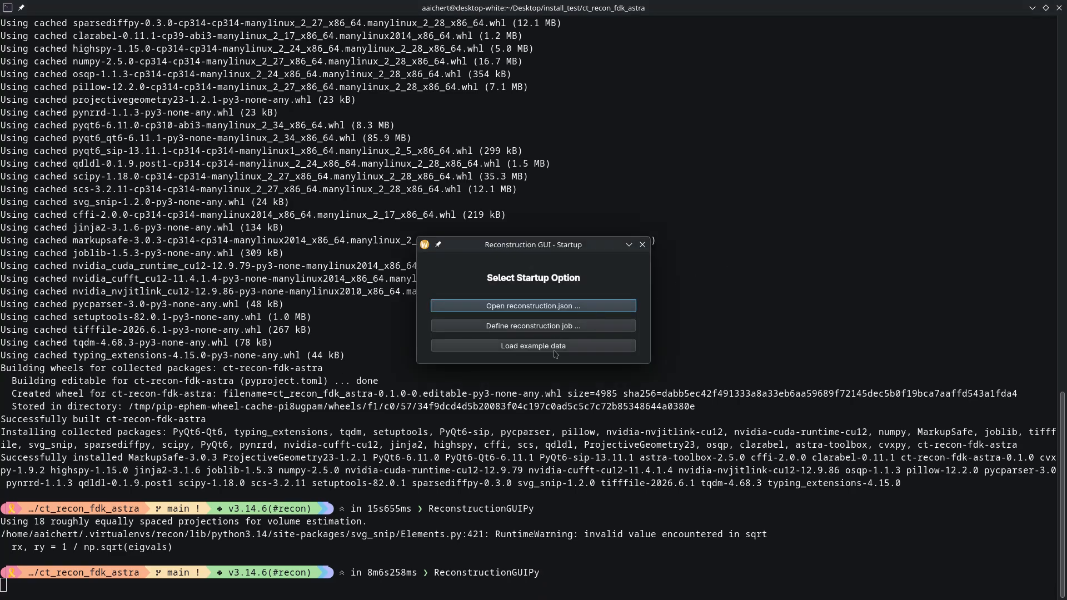
click(560, 346)
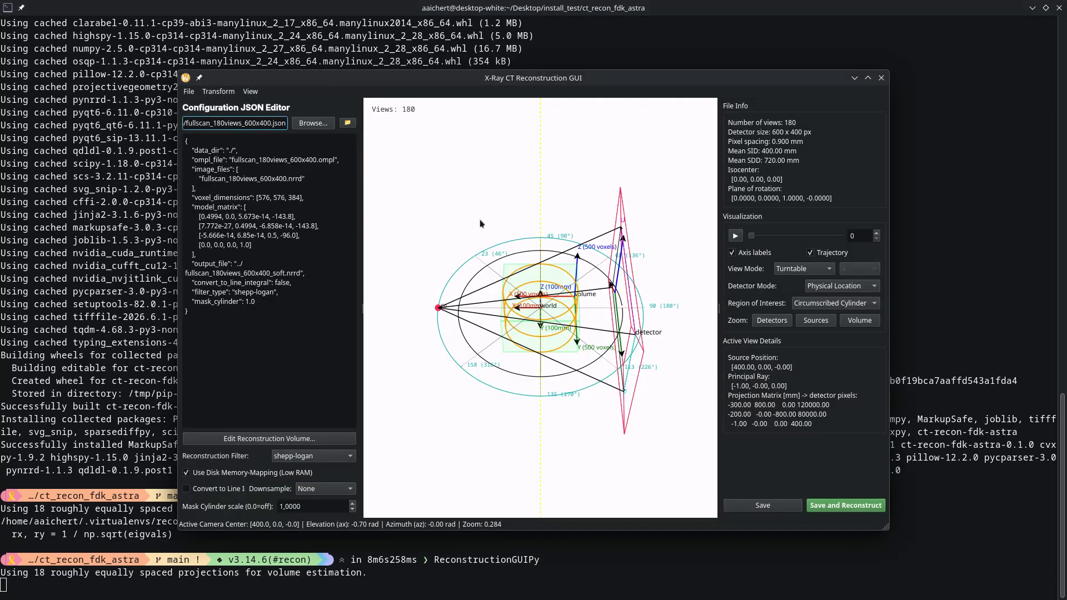
Switch the filter to ram-lak, rename the output to _hard, then save, reconstruct and overwrite.
double_click(475, 78)
click(228, 527)
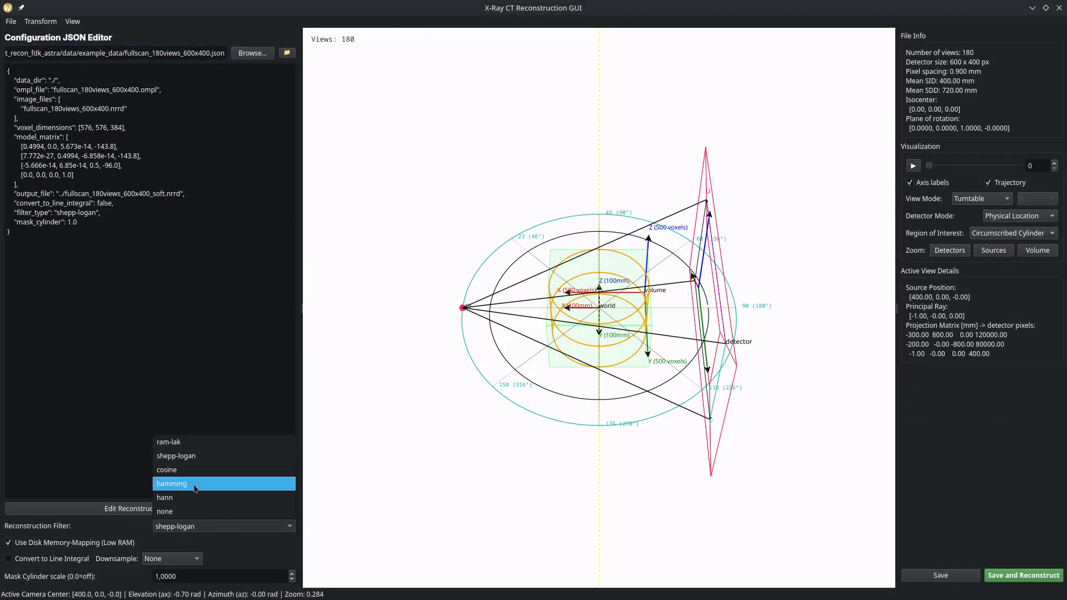
click(214, 441)
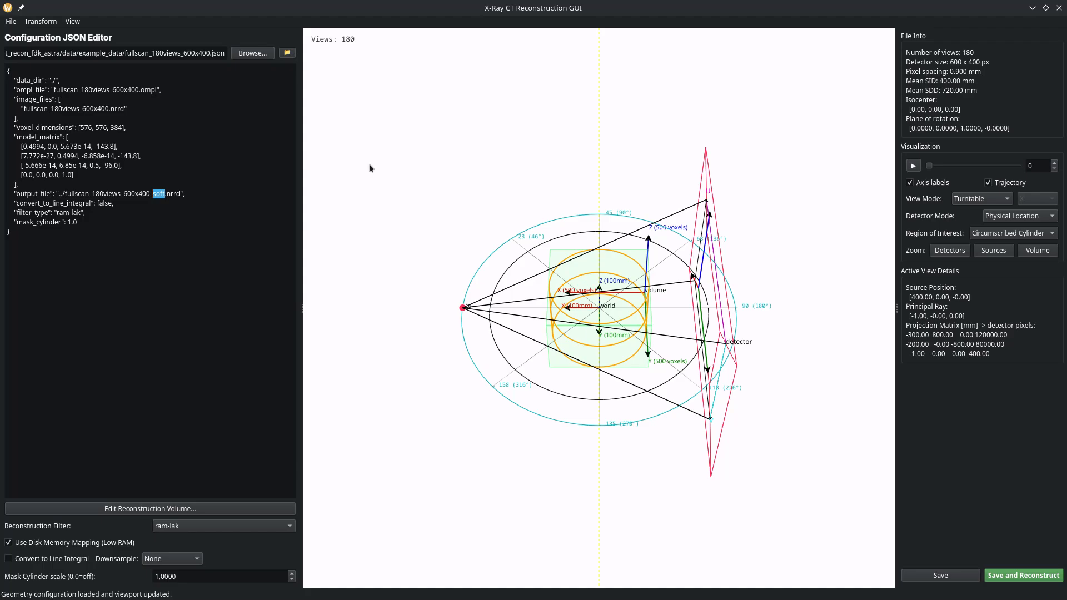
text(hard)
click(1047, 580)
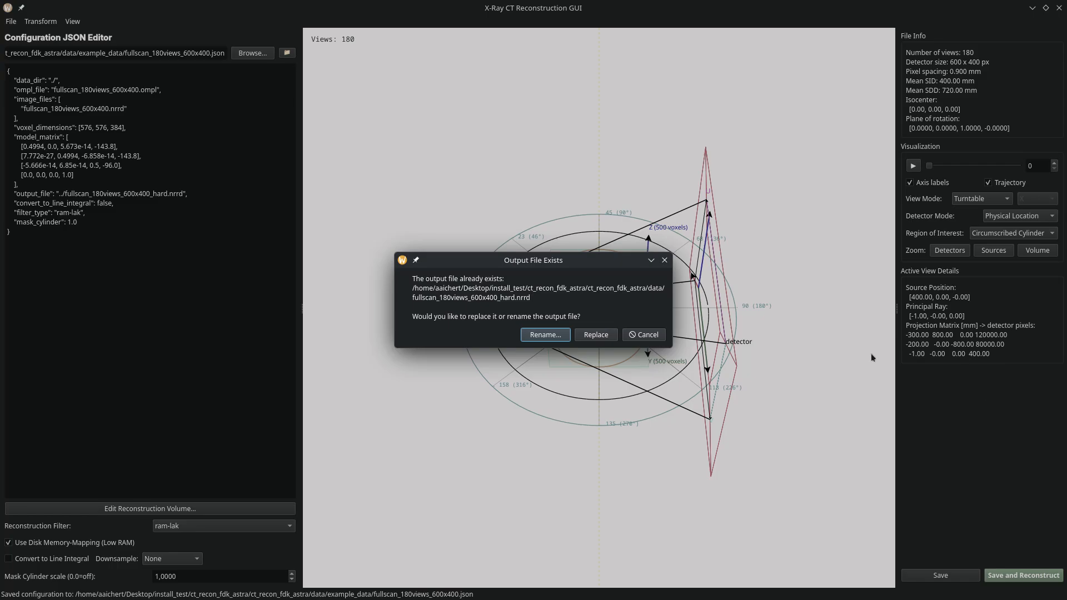
click(604, 335)
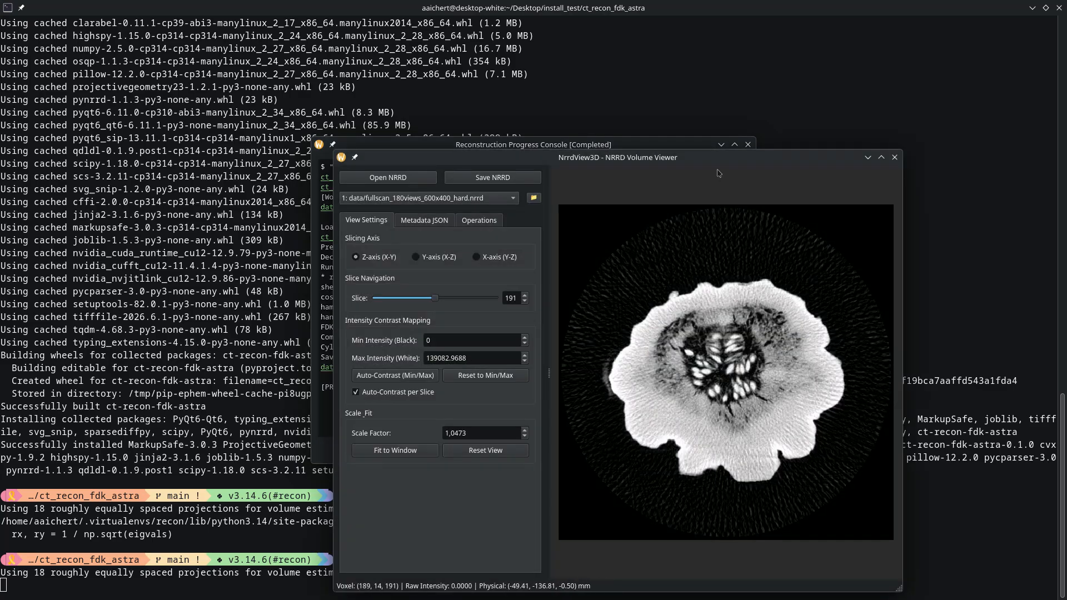
Maximize the viewer and check the loaded volumes, keeping the hard reconstruction displayed.
drag(705, 162, 624, 4)
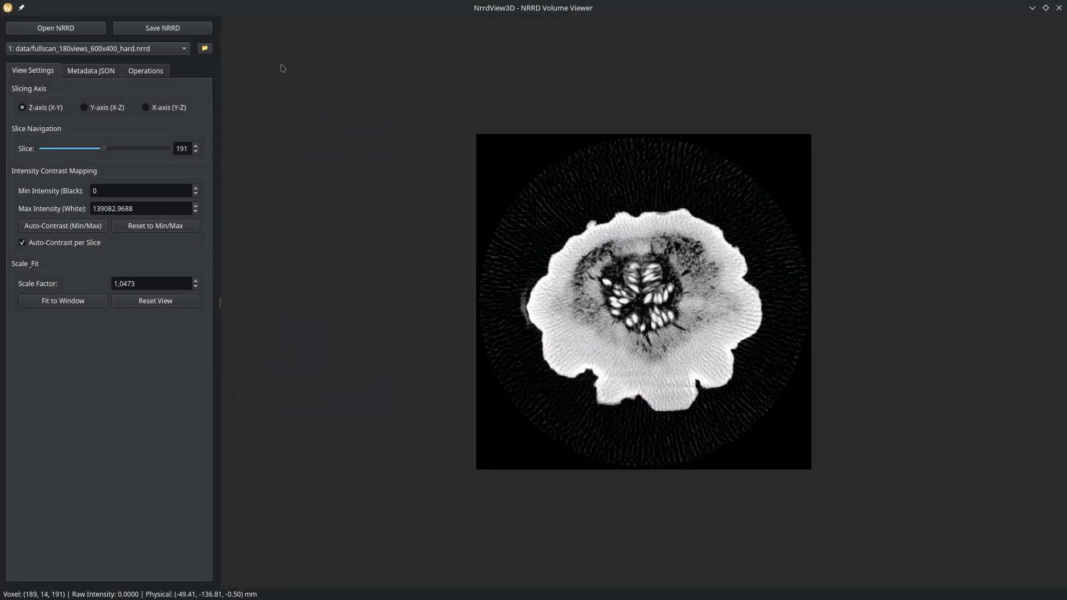
click(157, 53)
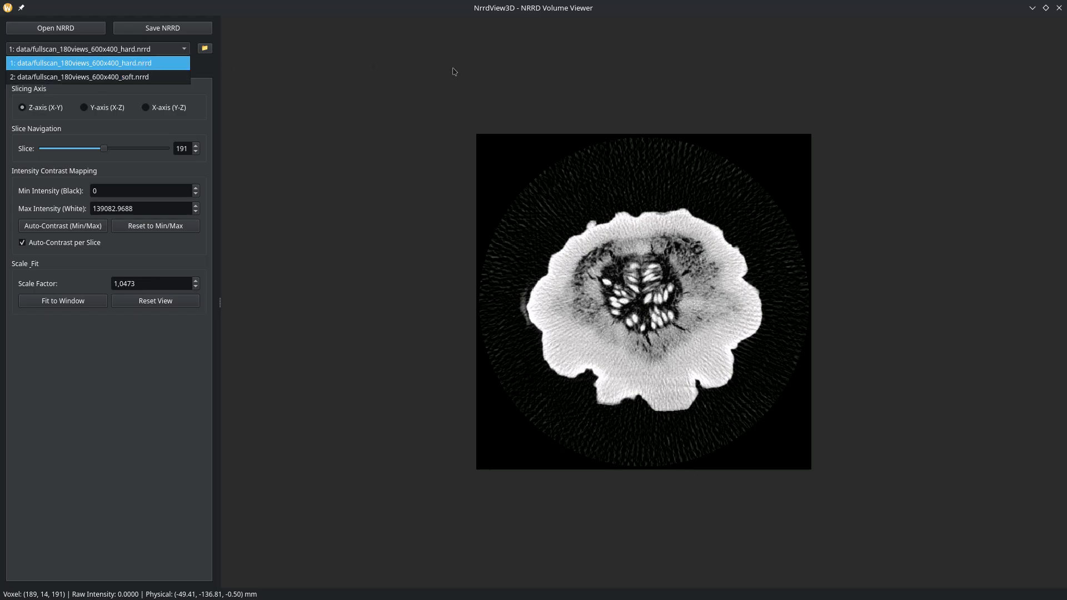
click(135, 63)
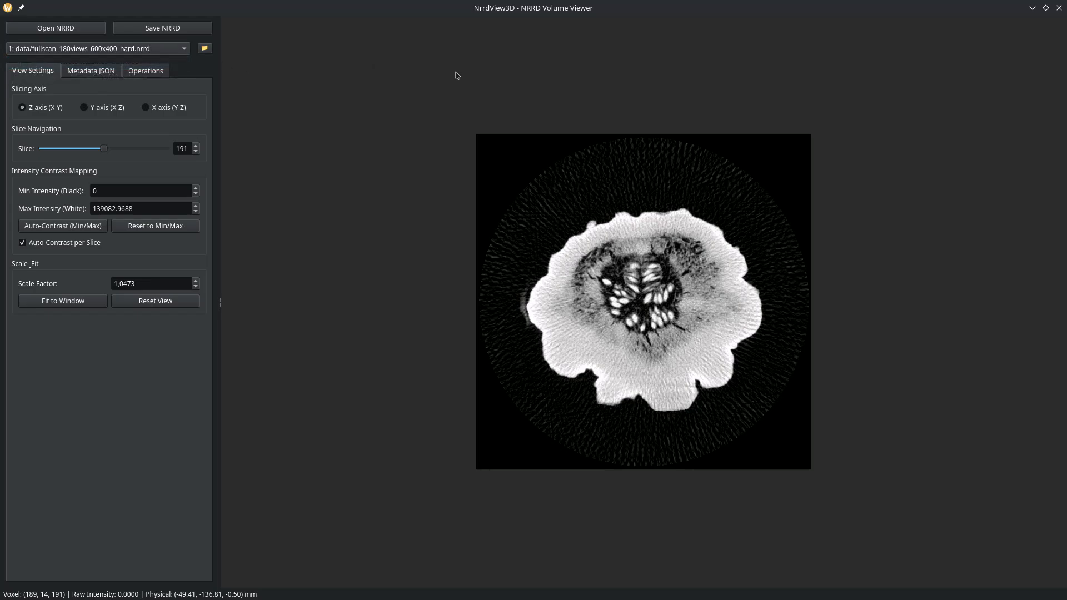
click(24, 52)
click(433, 95)
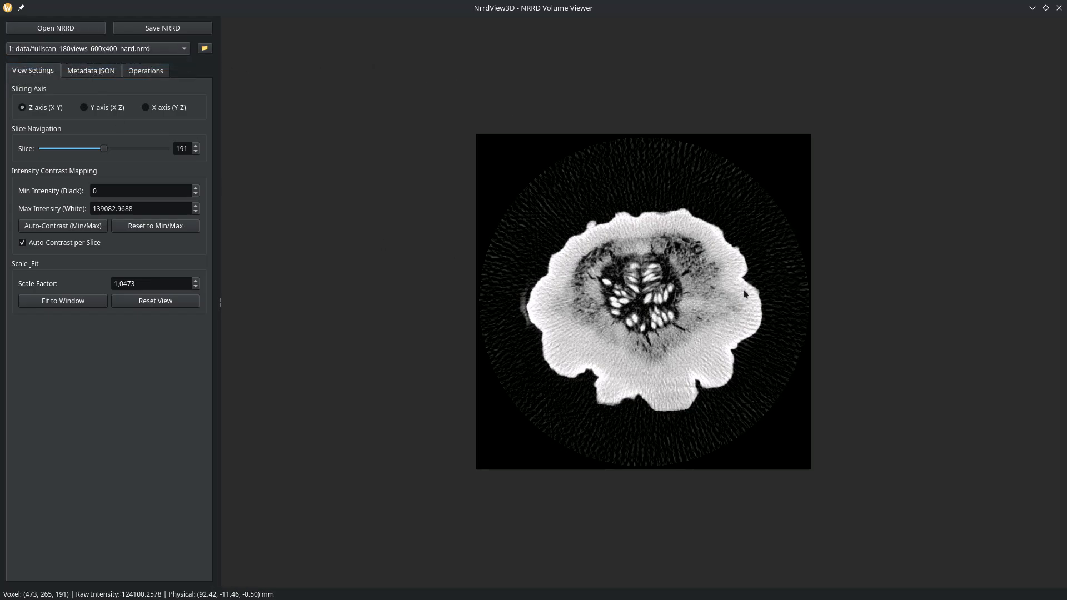
Zoom into the seed area on slice 191, set its contrast, and toggle soft (2) and hard (1) volumes.
key(2)
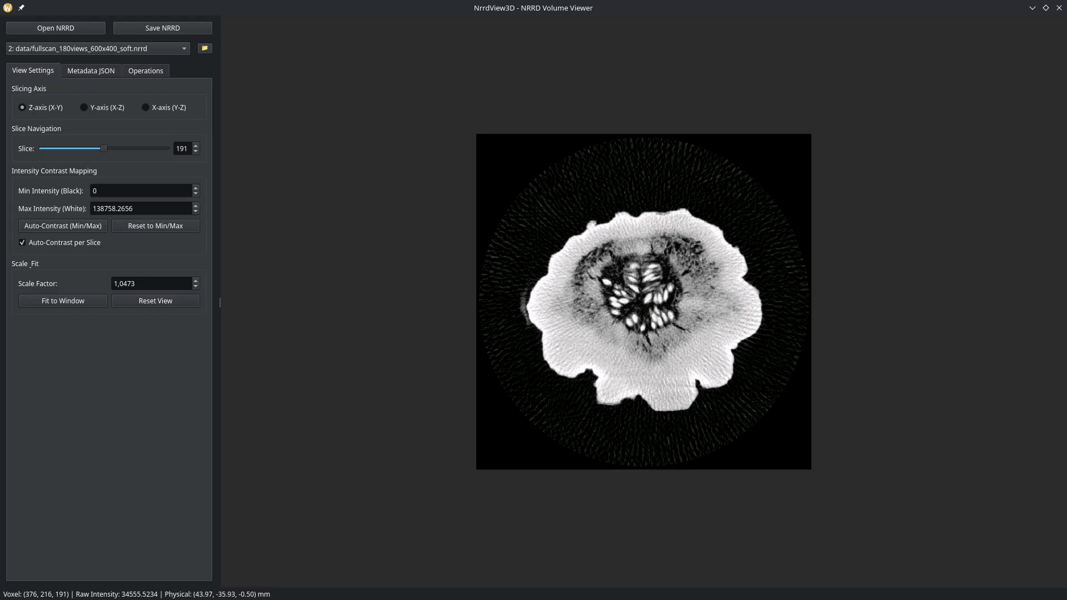
scroll(695, 260, up, 20)
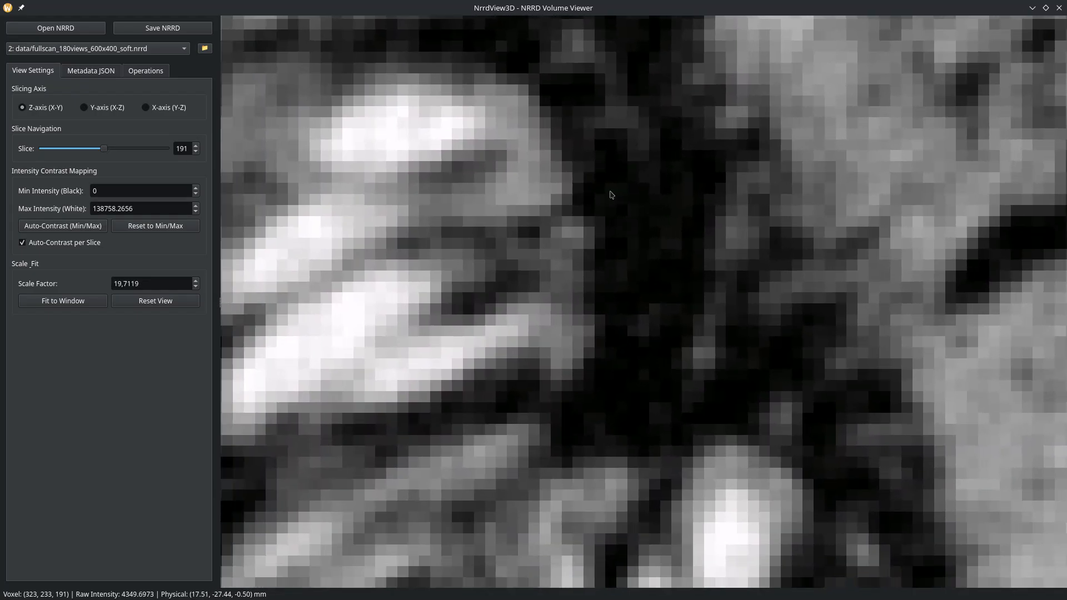
drag(516, 106, 749, 275)
key(1)
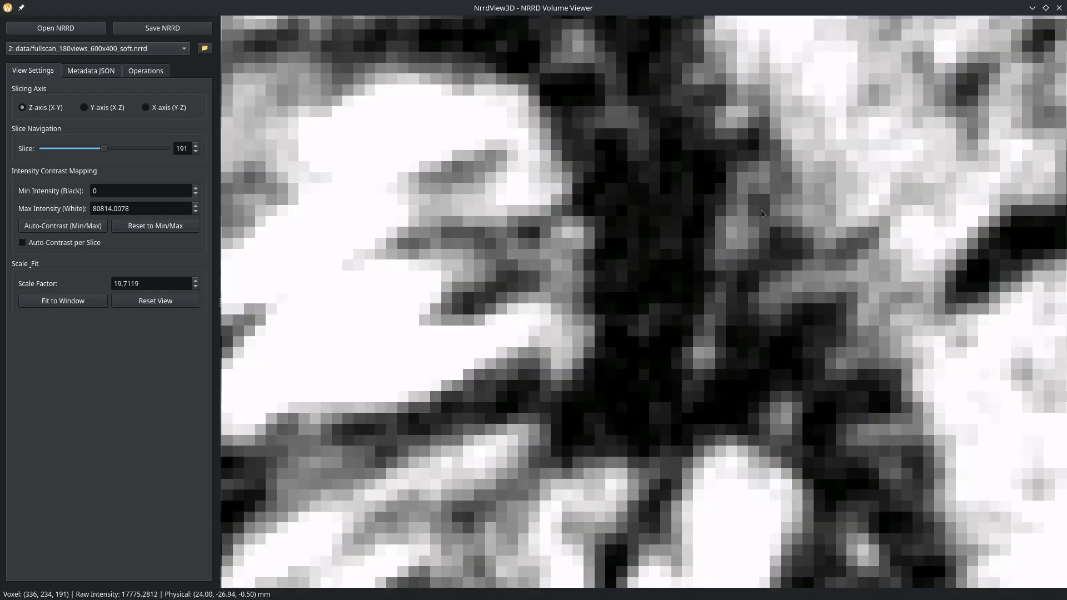
key(2)
key(1)
key(2)
key(1)
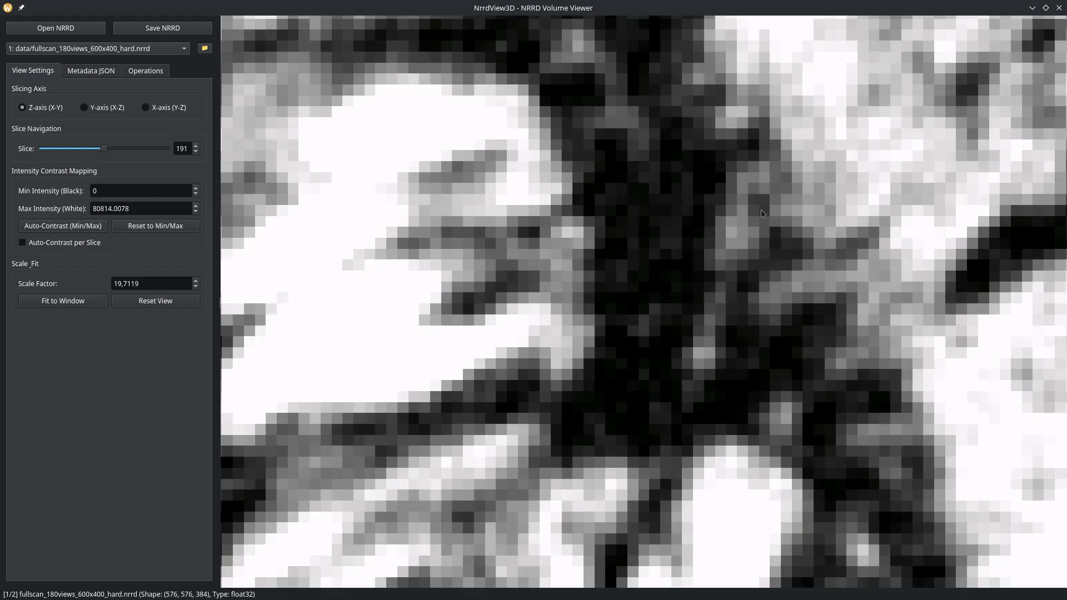
key(2)
key(1)
key(2)
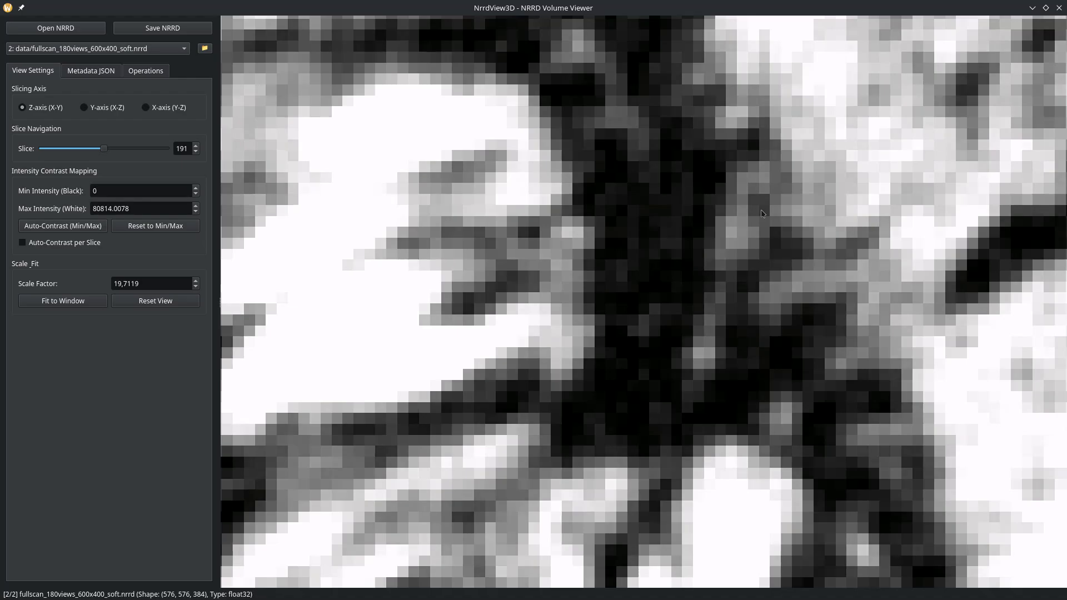
key(2)
Zoom out partway and keep alternating between the hard and soft reconstructions.
scroll(761, 210, down, 4)
key(1)
key(2)
key(1)
key(2)
key(1)
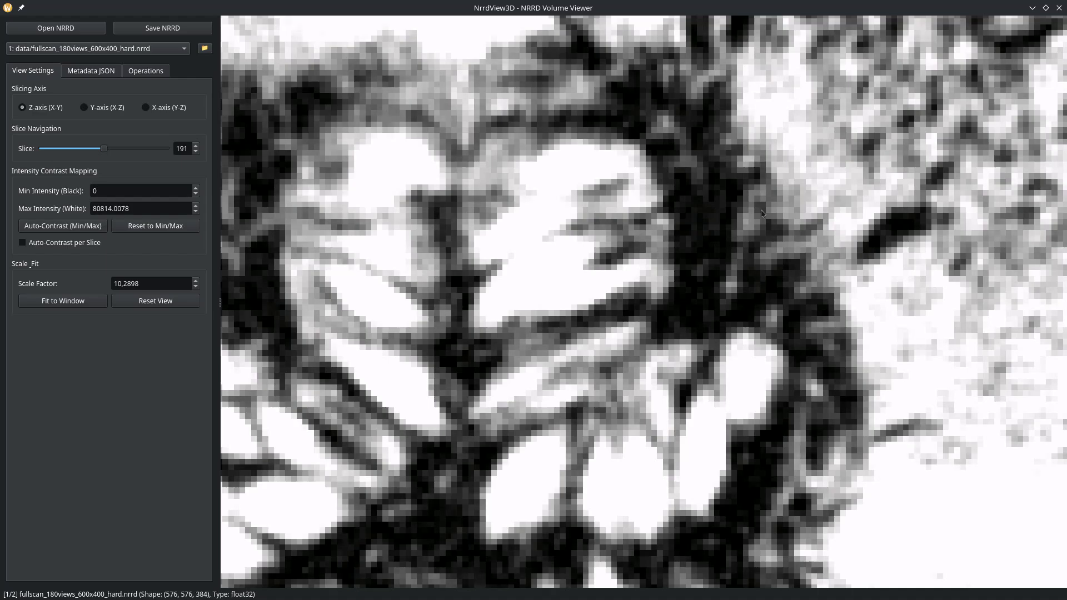
key(2)
Zoom out, centre the whole pumpkin slice, and close the viewer.
scroll(576, 221, down, 10)
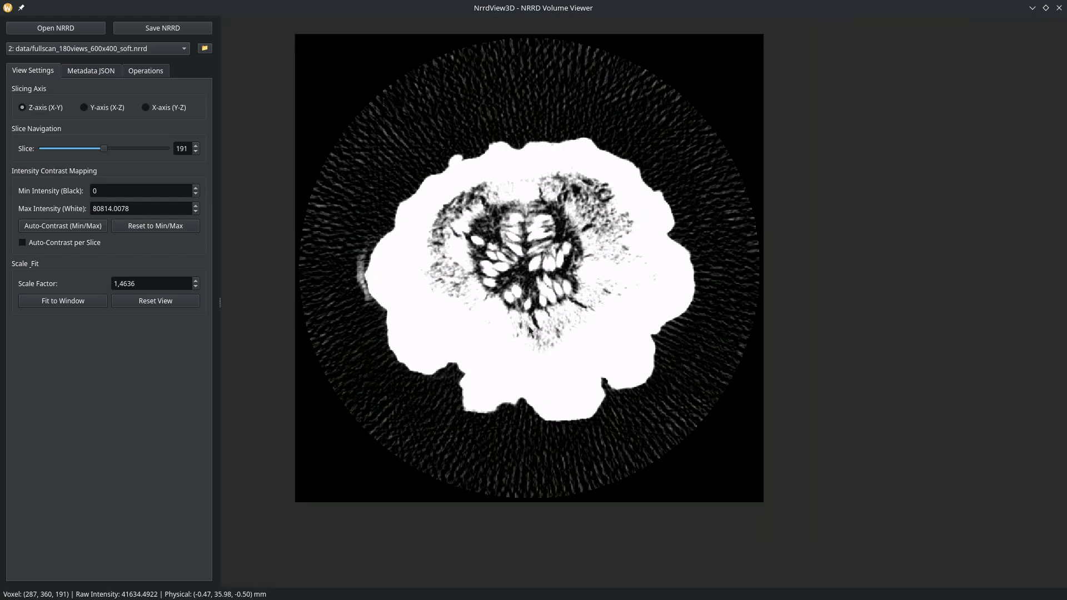
drag(458, 243, 518, 286)
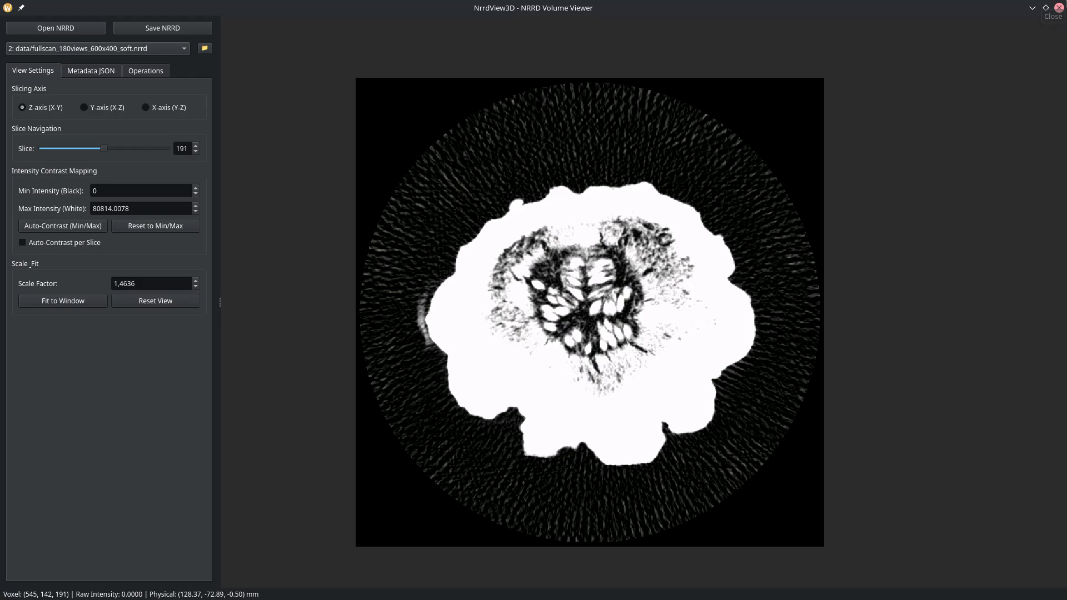
click(1058, 7)
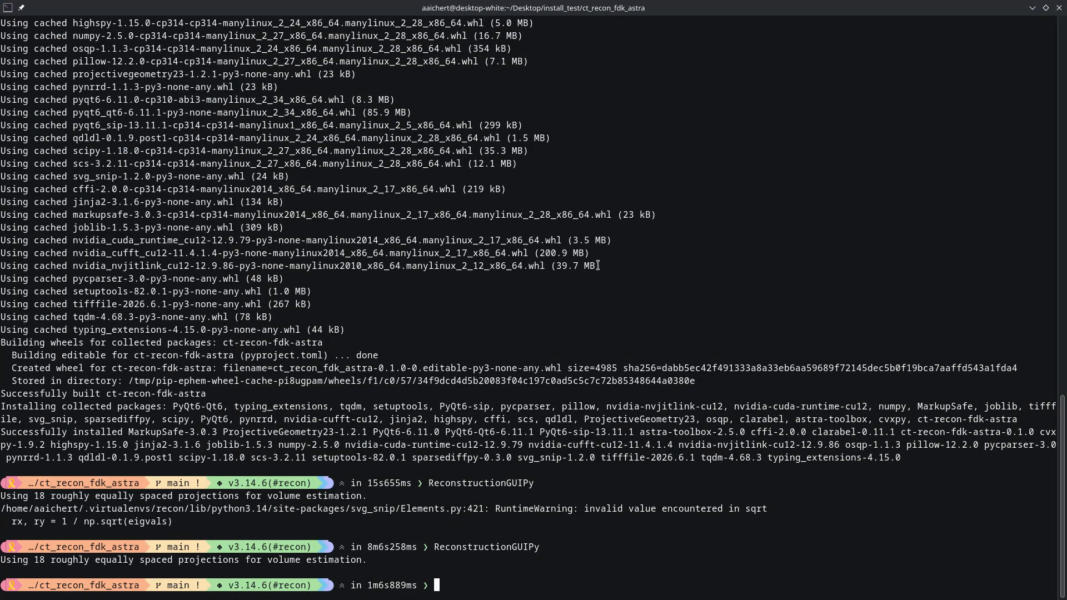